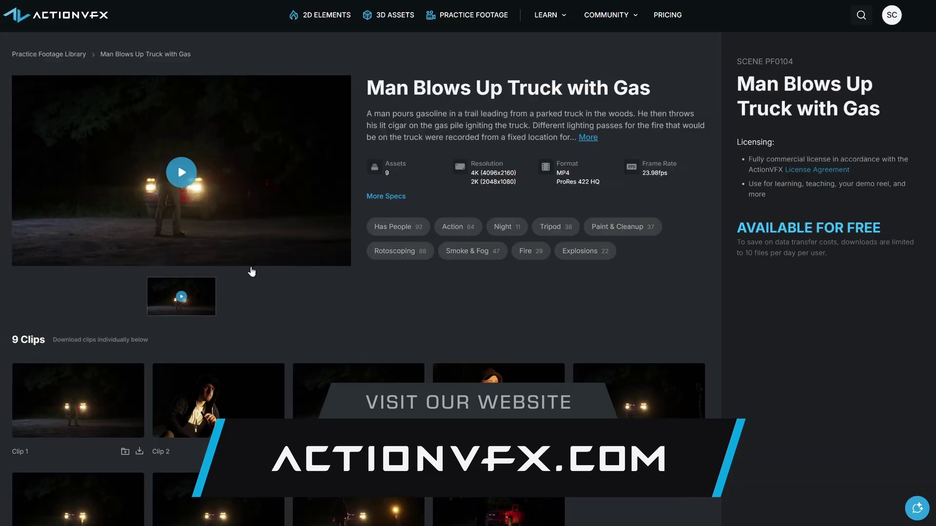
# Browse the free ActionVFX assets and open the FREE - Smoke Plumes collection to view its clips
pyautogui.scroll(-3, 251, 271)
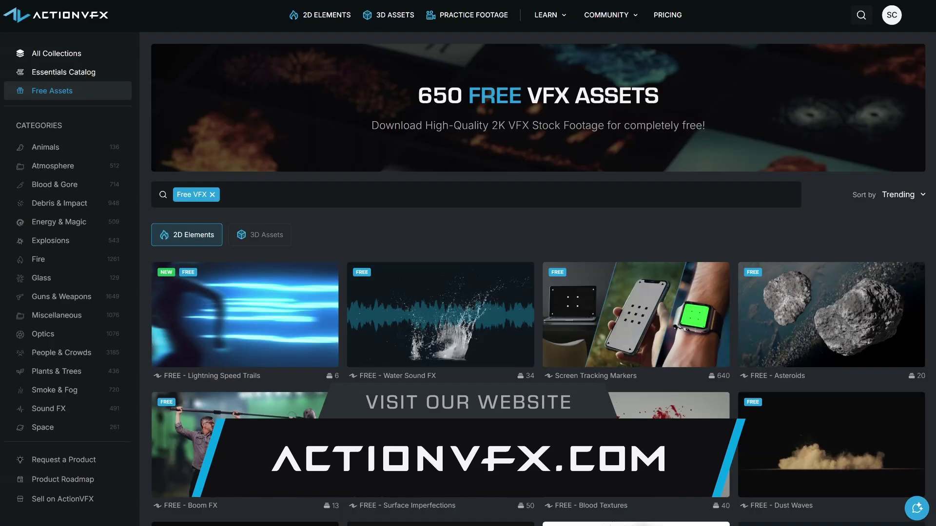
pyautogui.scroll(-15, 269, 268)
pyautogui.click(269, 268)
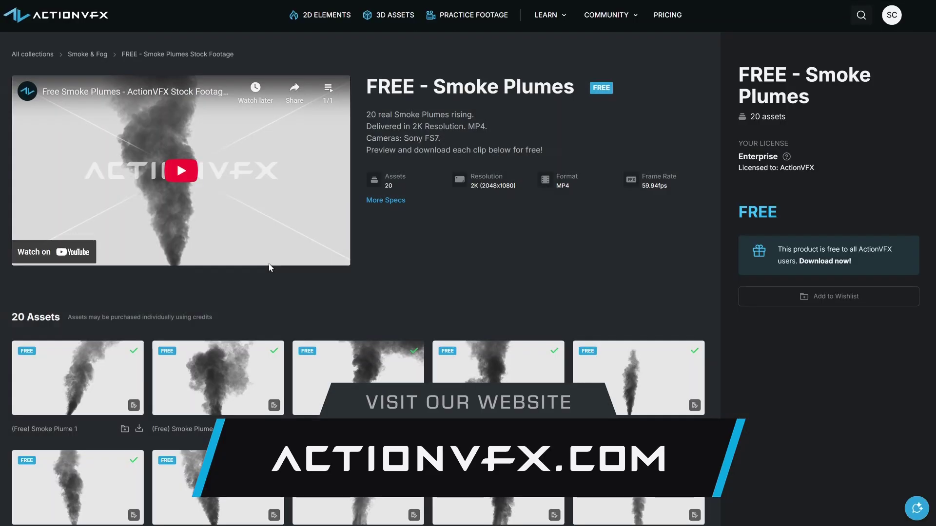
pyautogui.scroll(-10, 355, 255)
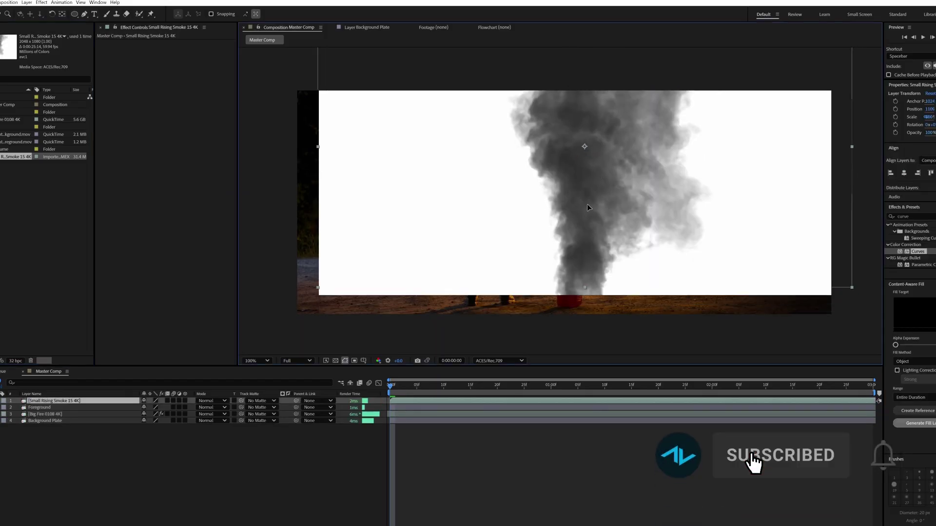
# Nudge the Small Rising Smoke 15 4K layer upward in the Master Comp
pyautogui.hotkey('shift', 'Up')
pyautogui.hotkey('shift', 'Up')
pyautogui.hotkey('shift', 'Up')
pyautogui.hotkey('shift', 'Up')
pyautogui.hotkey('shift', 'Up')
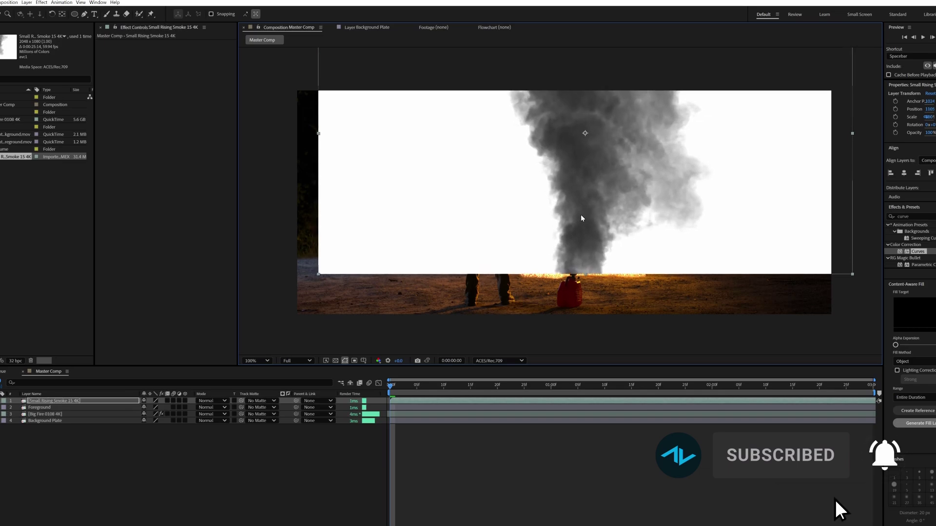
# Place the smoke layer between the Big Fire and Background Plate layers and open the pre-compose settings for it
pyautogui.moveTo(40, 417); pyautogui.dragTo(48, 418)
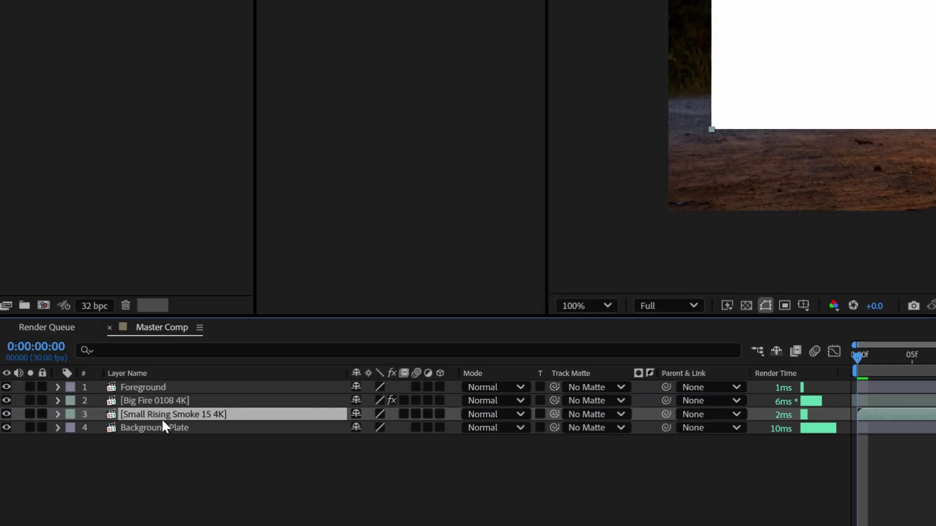
pyautogui.rightClick(158, 417)
pyautogui.click(185, 336)
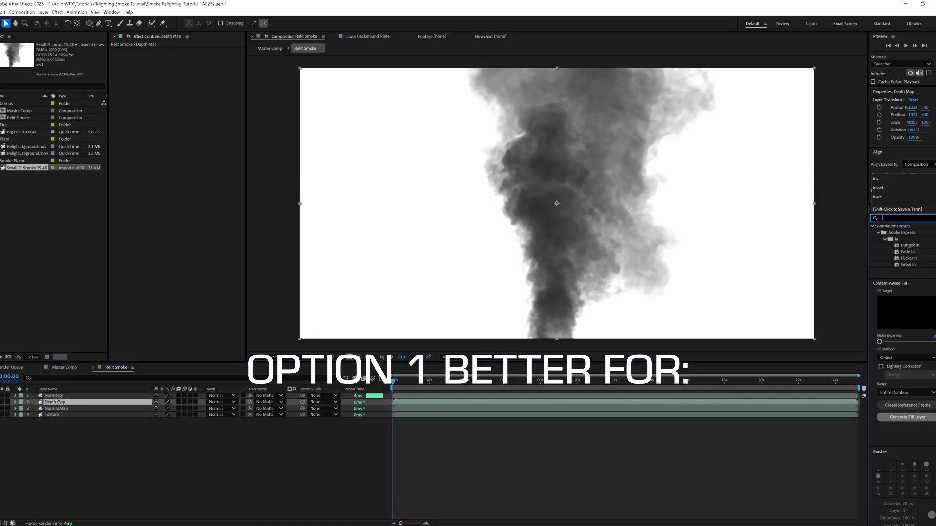
# Apply the Invert and Curves effects to the Depth Map layer in the Relit Smoke composition
pyautogui.moveTo(899, 251); pyautogui.dragTo(136, 54)
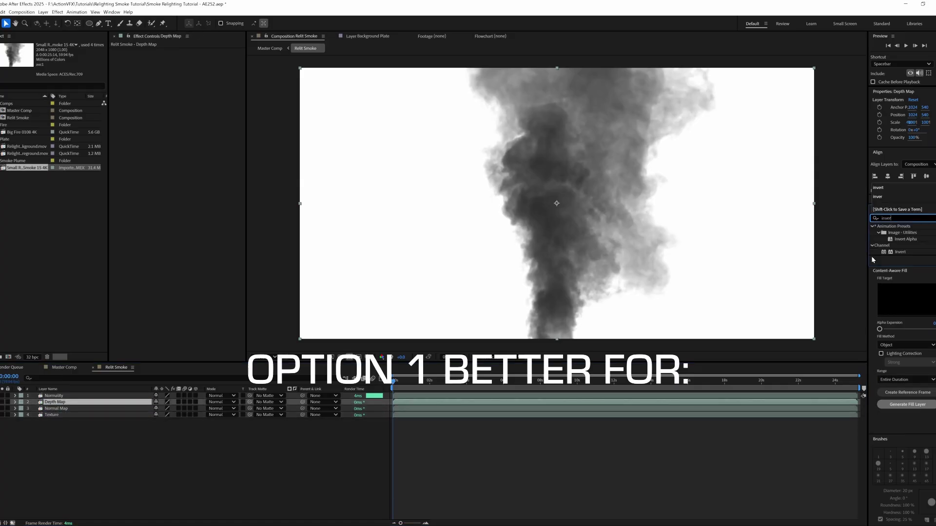
pyautogui.click(904, 218)
pyautogui.write('curve')
pyautogui.moveTo(901, 251); pyautogui.dragTo(205, 103)
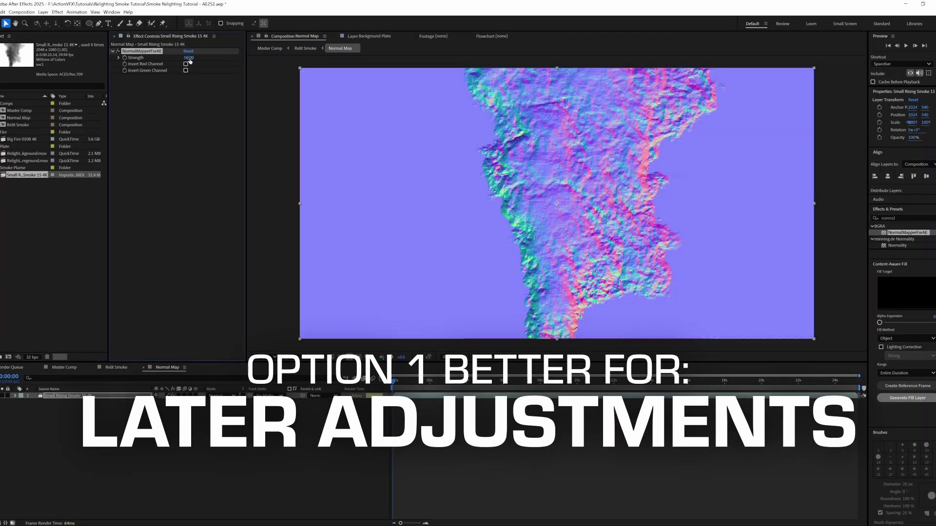
# Adjust the NormalMapperForAE strength in the Normal Map composition and reposition the selected point lights in the Fog Relighting composition
pyautogui.moveTo(189, 60); pyautogui.dragTo(184, 63)
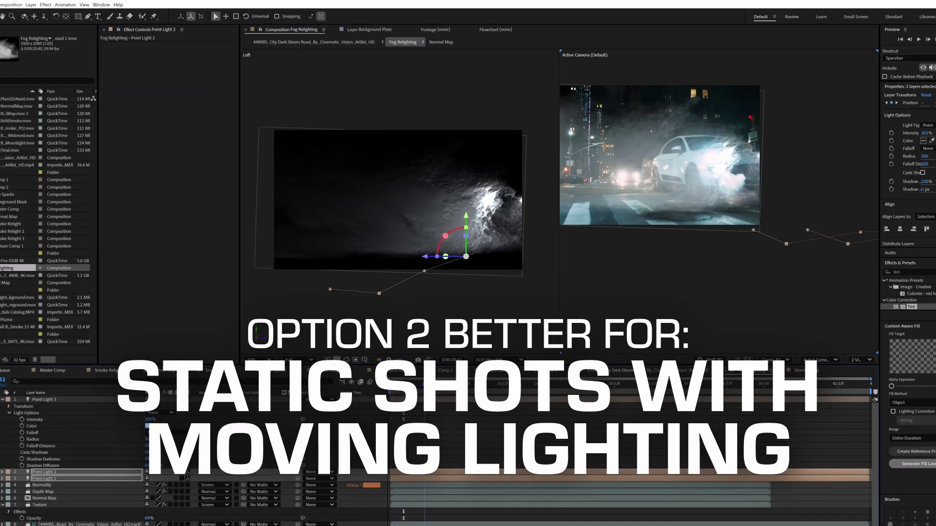
pyautogui.moveTo(780, 225); pyautogui.dragTo(816, 228)
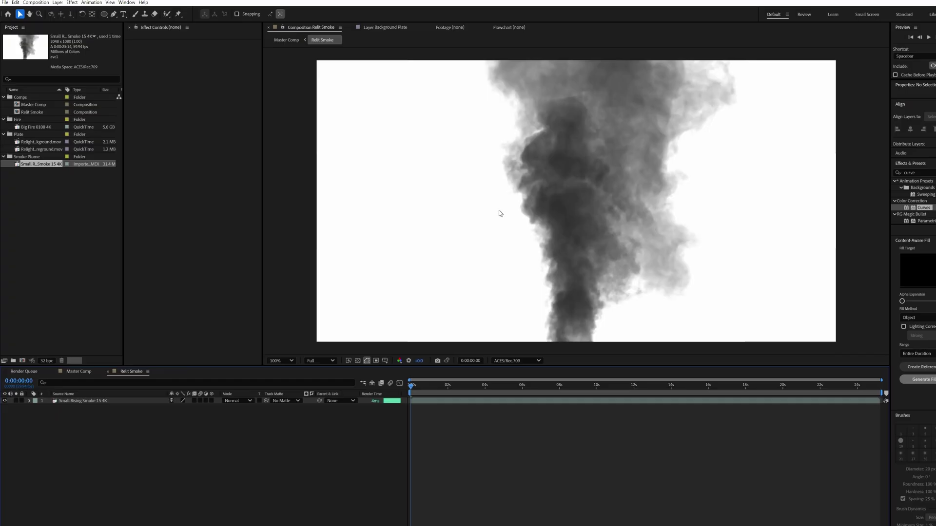
# Duplicate the smoke layer three times in the Relit Smoke composition and rename the top copy Normality
pyautogui.click(96, 400)
pyautogui.hotkey('ctrl', 'd')
pyautogui.hotkey('ctrl', 'd')
pyautogui.hotkey('ctrl', 'd')
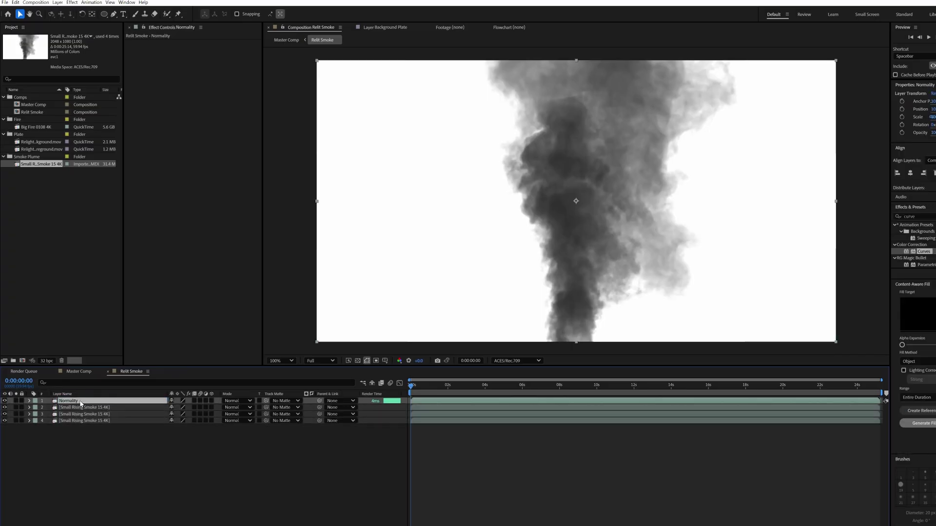
# Rename the second, third and fourth layers Depth Map, Normal Map and Texture
pyautogui.click(81, 408)
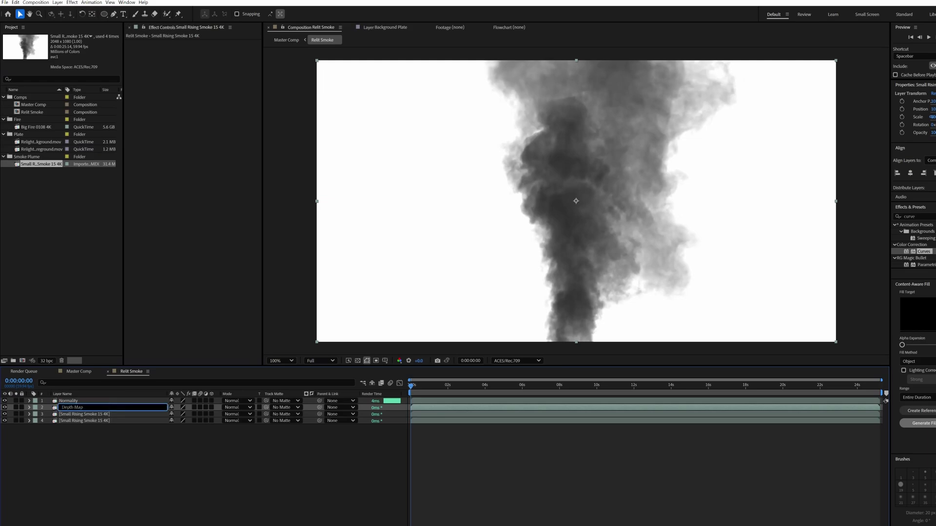
pyautogui.click(70, 414)
pyautogui.press('Return')
pyautogui.click(73, 421)
pyautogui.write('T')
pyautogui.write('exture')
pyautogui.press('Return')
# Solo the Depth Map layer and apply the Invert effect to it
pyautogui.click(16, 408)
pyautogui.click(73, 407)
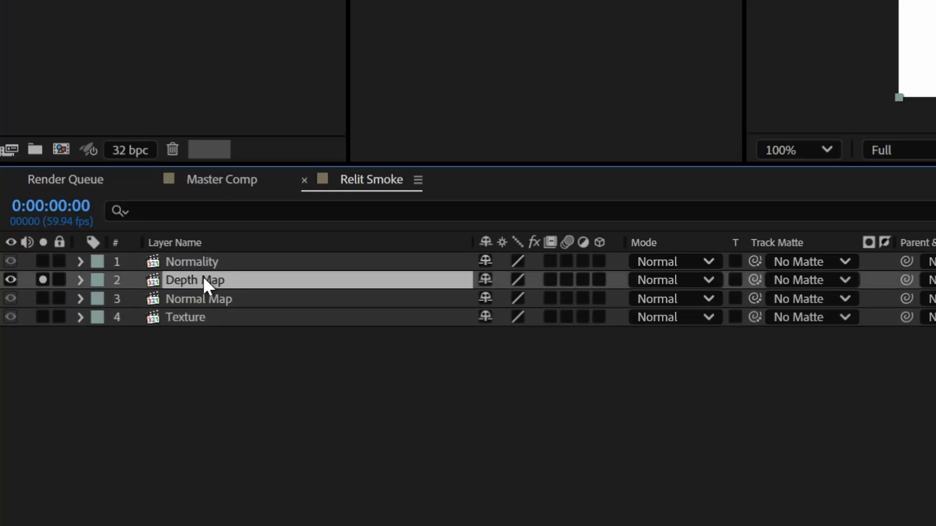
pyautogui.click(825, 198)
pyautogui.write('invert')
pyautogui.doubleClick(799, 298)
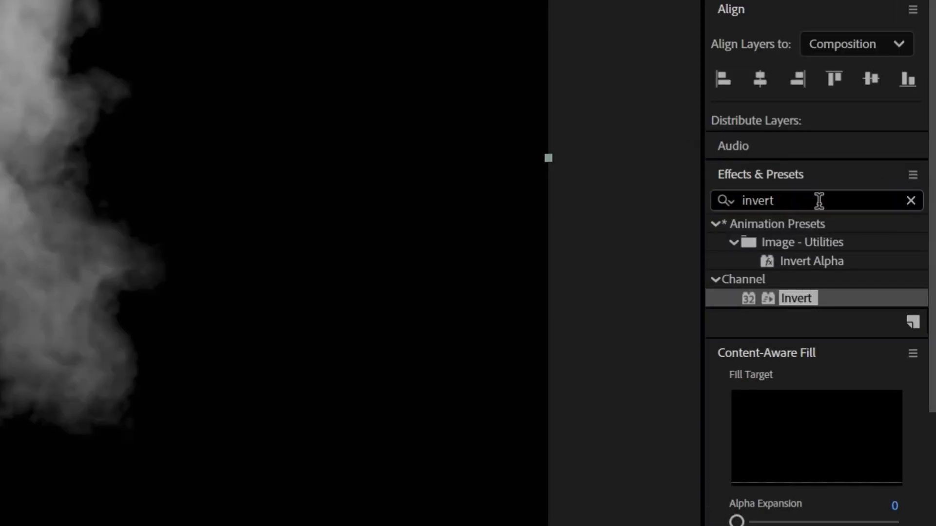
# Add a Curves effect to the Depth Map layer and pull a curve point inward to adjust its tones
pyautogui.click(819, 201)
pyautogui.write('curve')
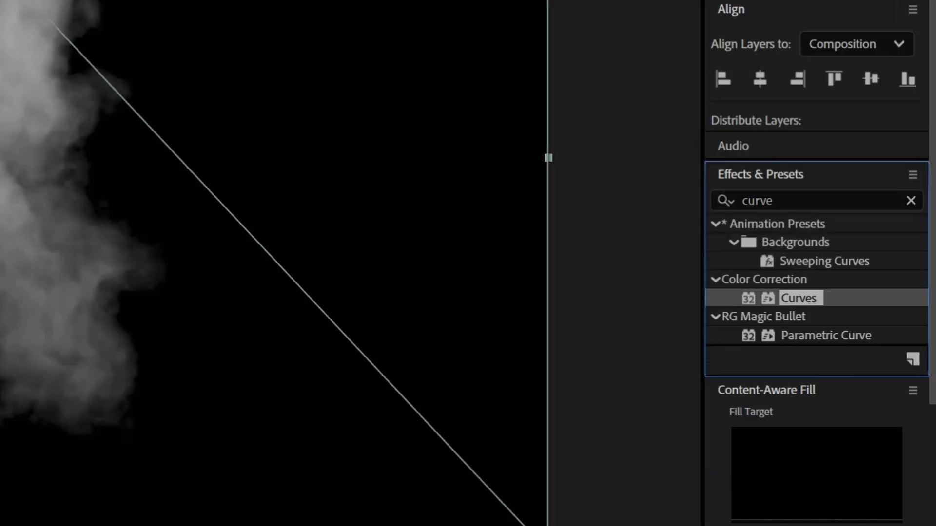
pyautogui.doubleClick(798, 298)
pyautogui.moveTo(189, 122)
pyautogui.mouseDown()
pyautogui.moveTo(156, 121)
pyautogui.moveTo(171, 122)
pyautogui.mouseUp()
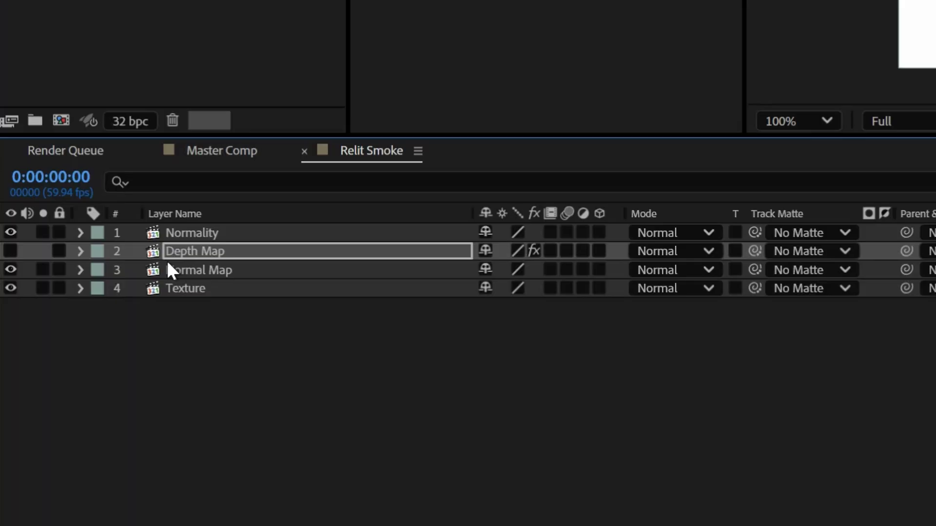
# Solo the Texture layer and apply the Invert effect to it
pyautogui.click(43, 288)
pyautogui.click(197, 288)
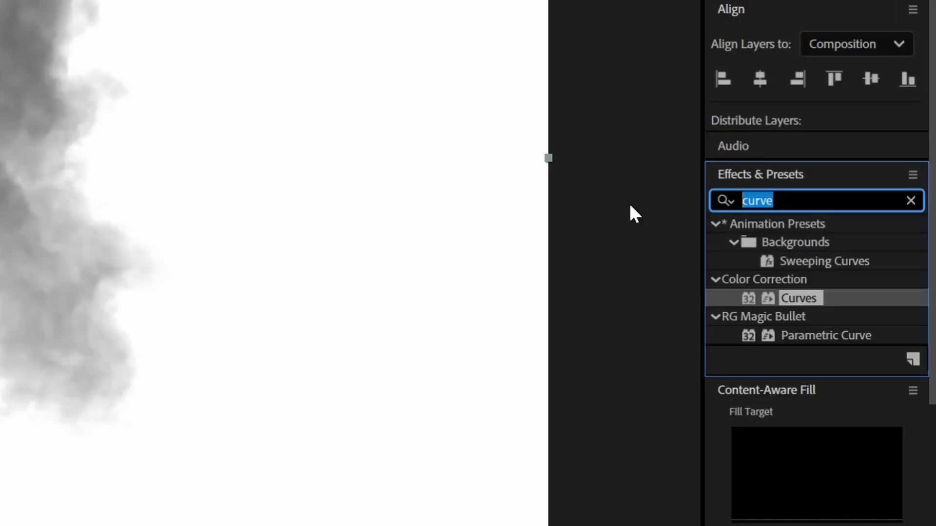
pyautogui.write('invert')
pyautogui.click(799, 300)
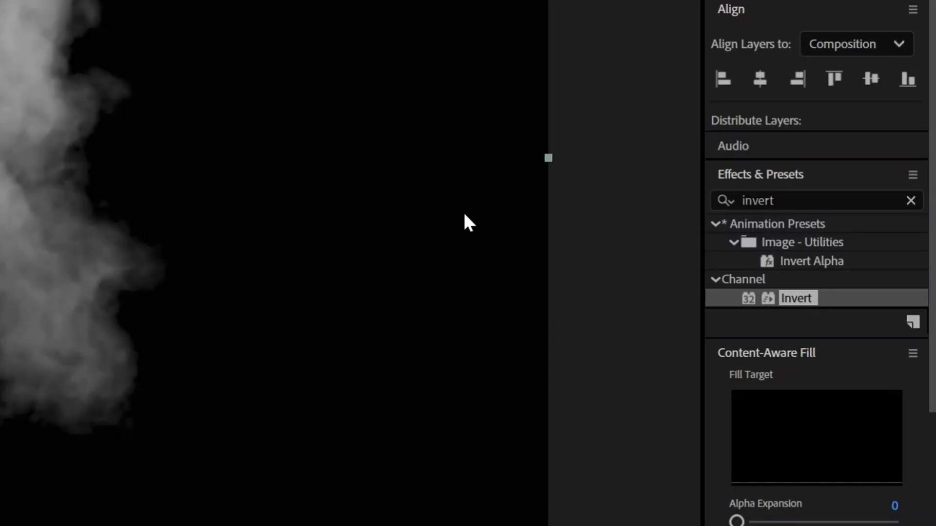
# Add the Unmult alpha preset and a second Invert effect to the Texture layer
pyautogui.doubleClick(782, 195)
pyautogui.write('unmu')
pyautogui.click(819, 260)
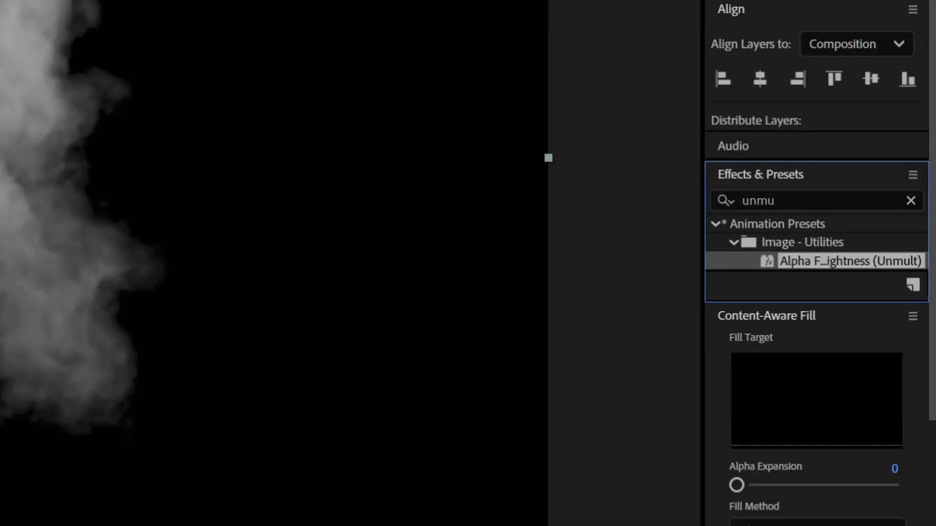
pyautogui.write('invert')
pyautogui.click(783, 297)
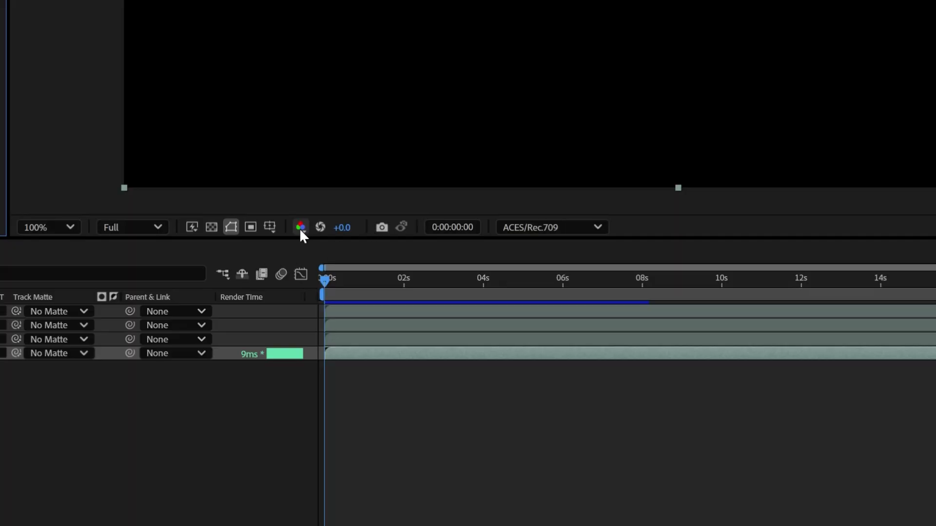
# View the alpha channel and add Curves to the Texture layer, pulling the alpha curve's white point inward to strengthen the matte
pyautogui.click(301, 228)
pyautogui.click(338, 318)
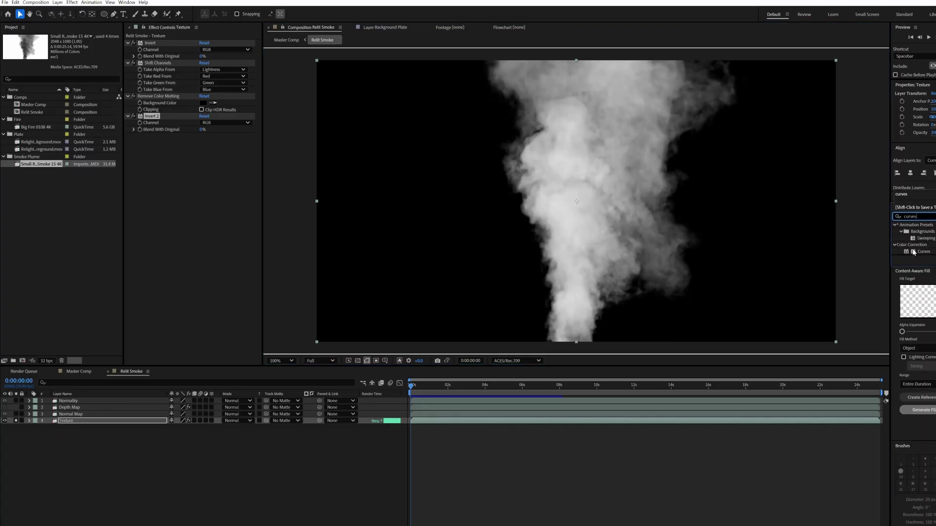
pyautogui.doubleClick(913, 251)
pyautogui.click(224, 142)
pyautogui.click(211, 183)
pyautogui.moveTo(232, 169); pyautogui.dragTo(220, 168)
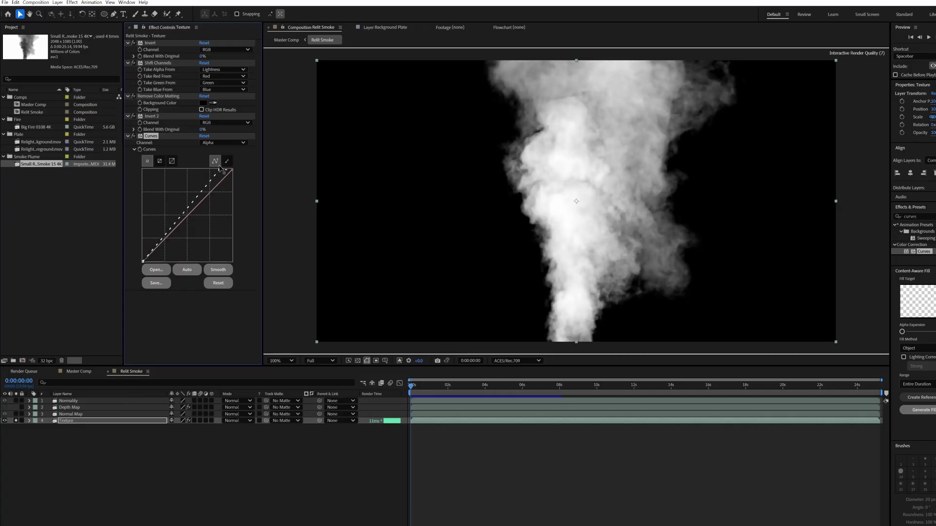
# Apply the Tint effect to the Texture layer and return the viewer to the RGB channels
pyautogui.hotkey('ctrl', '5')
pyautogui.write('tint')
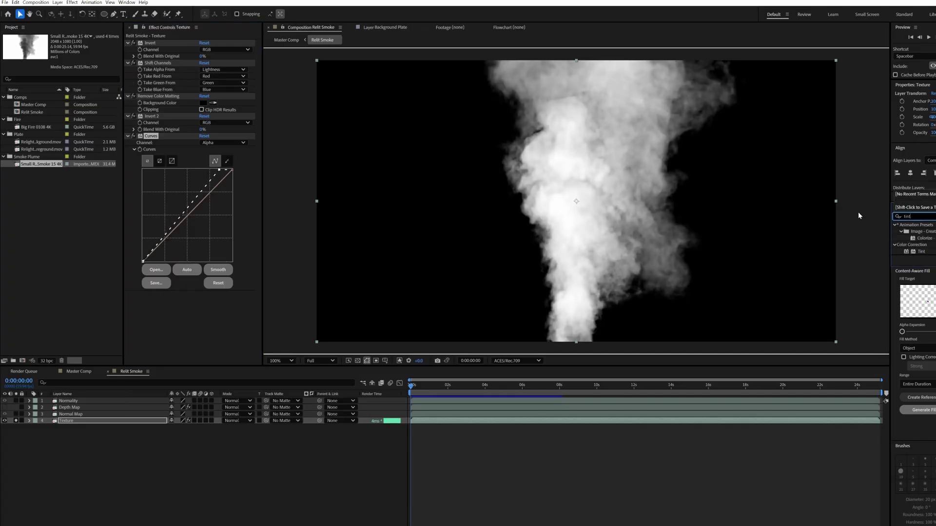
pyautogui.moveTo(915, 251); pyautogui.dragTo(170, 327)
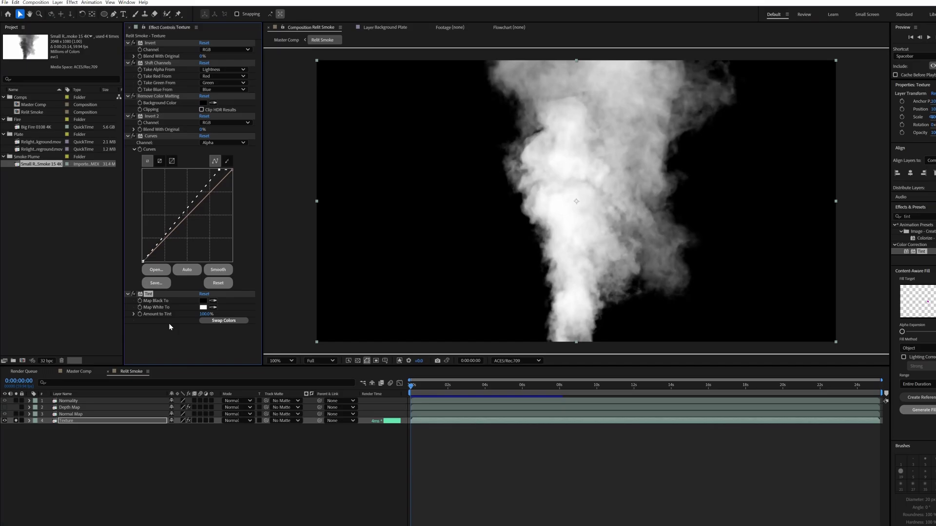
pyautogui.click(399, 361)
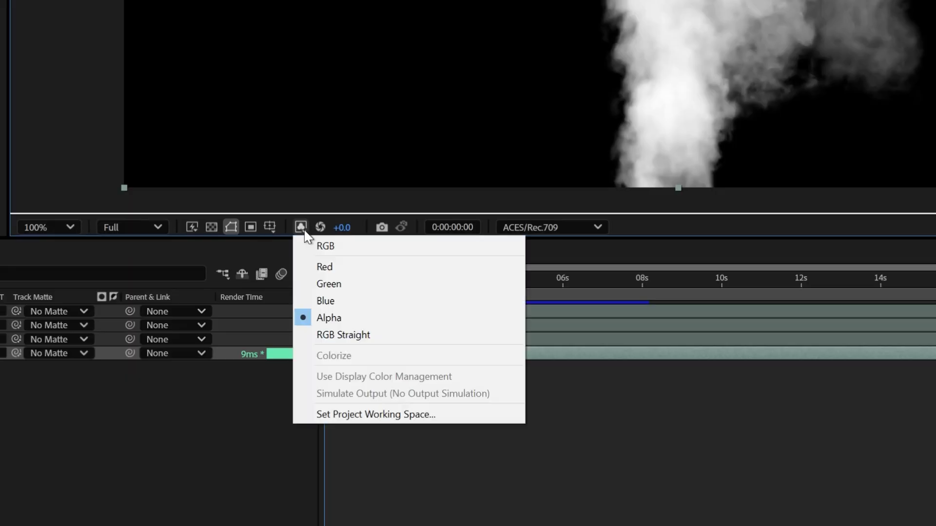
pyautogui.click(409, 368)
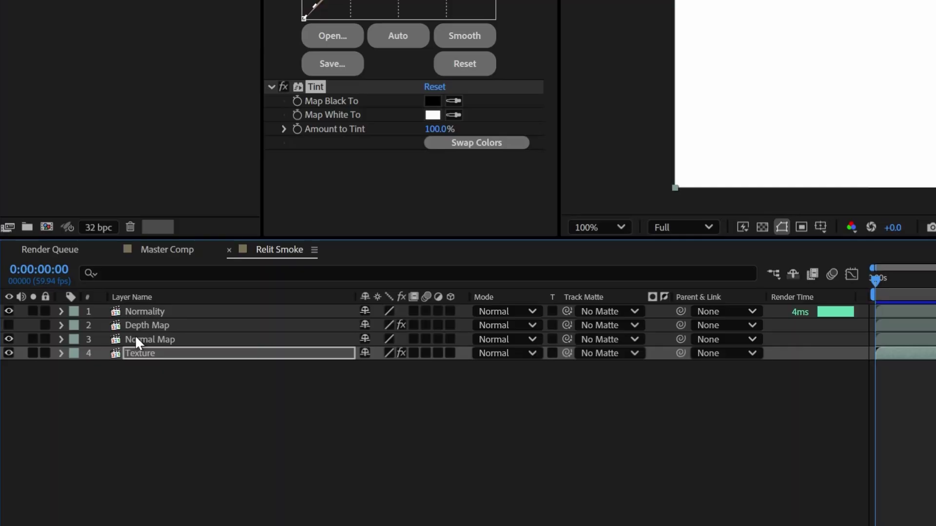
# Pre-compose the Normal Map layer as Normal Map, leaving all attributes in Relit Smoke and opening the new composition
pyautogui.rightClick(135, 336)
pyautogui.click(160, 240)
pyautogui.moveTo(519, 123); pyautogui.dragTo(483, 122)
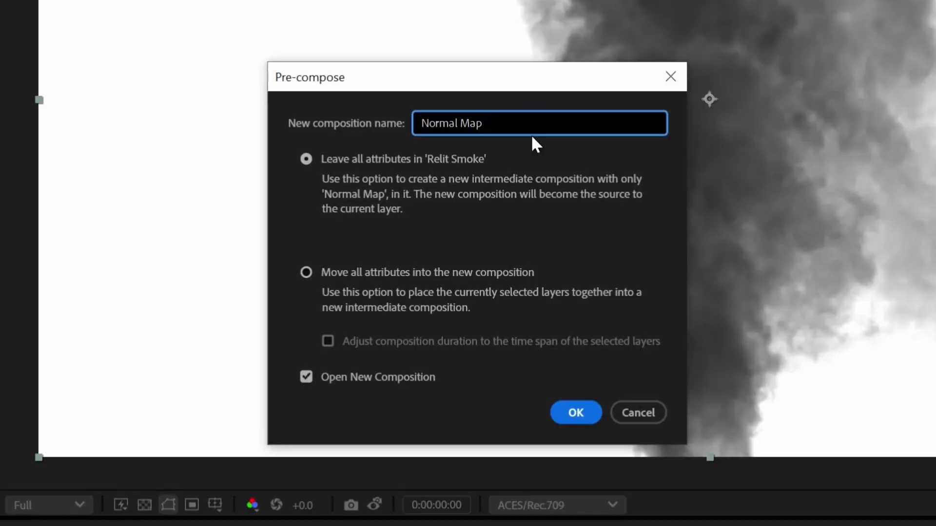
pyautogui.press('Return')
# Apply the NormalMapperForAE effect to the smoke layer inside the Normal Map composition
pyautogui.click(822, 169)
pyautogui.write('normal')
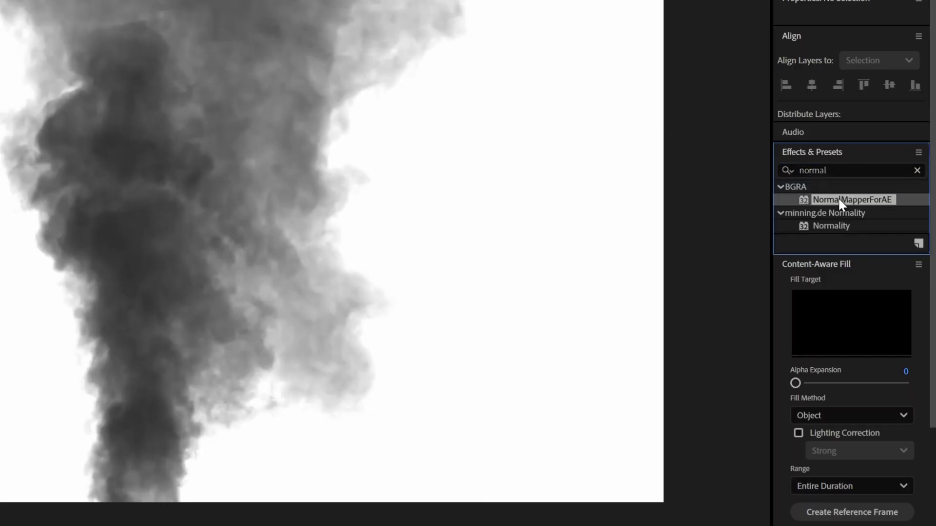
pyautogui.moveTo(838, 197); pyautogui.dragTo(56, 96)
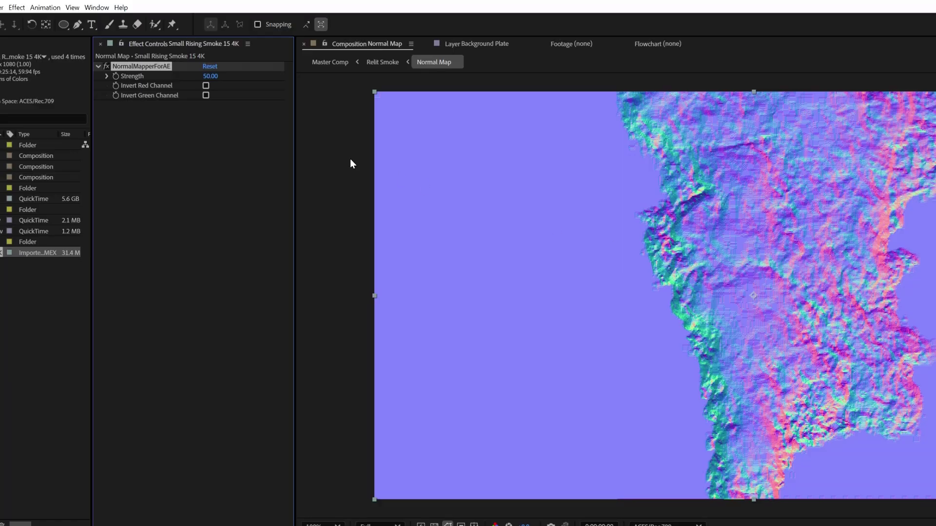
# Set the NormalMapperForAE strength to 86 and invert both its red and green channels
pyautogui.moveTo(210, 77); pyautogui.dragTo(289, 109)
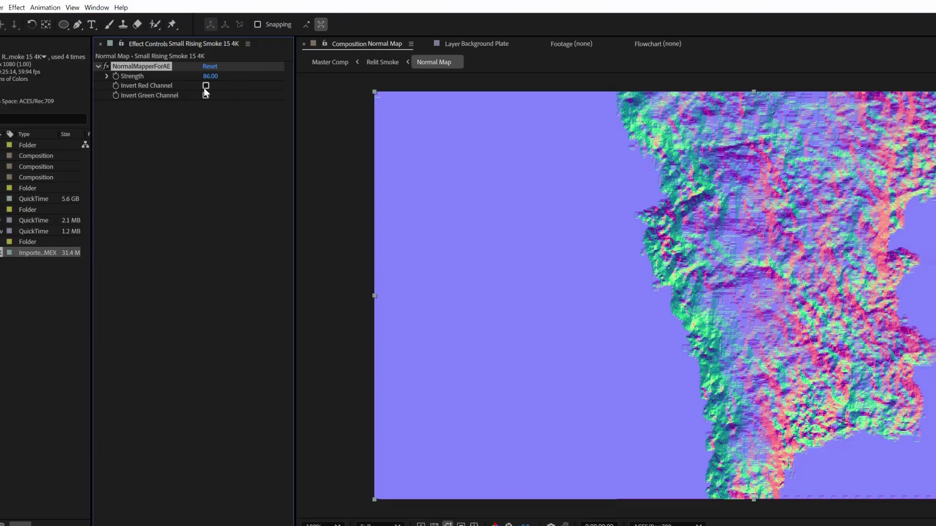
pyautogui.click(205, 95)
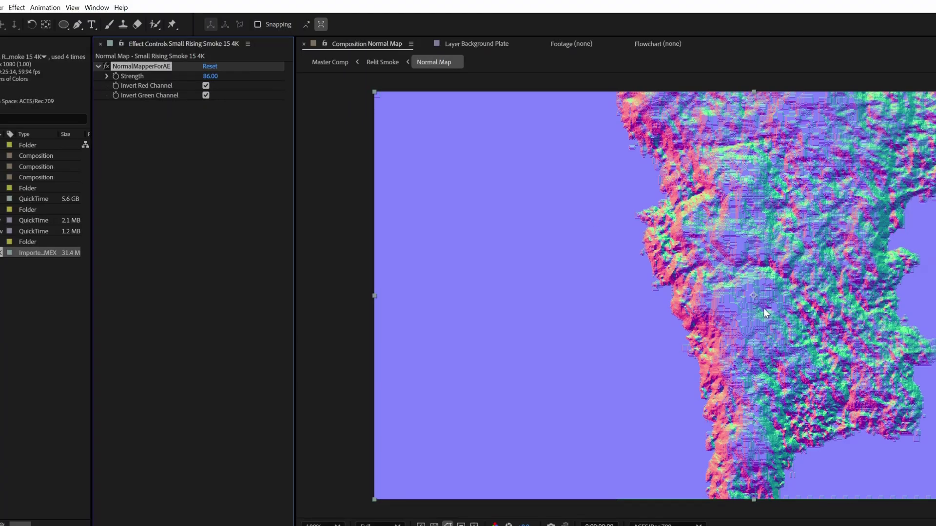
# Add a Fast Box Blur with repeated edge pixels to the normal map and set its blur radius to 1
pyautogui.scroll(4, 760, 307)
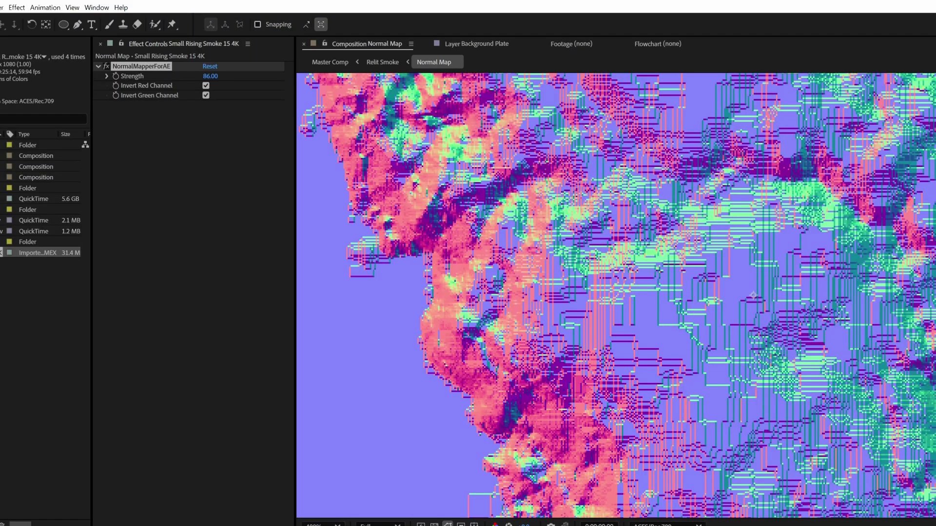
pyautogui.click(207, 114)
pyautogui.write('1')
pyautogui.press('Return')
pyautogui.scroll(-2, 703, 358)
pyautogui.scroll(1, 728, 337)
pyautogui.scroll(-2, 728, 337)
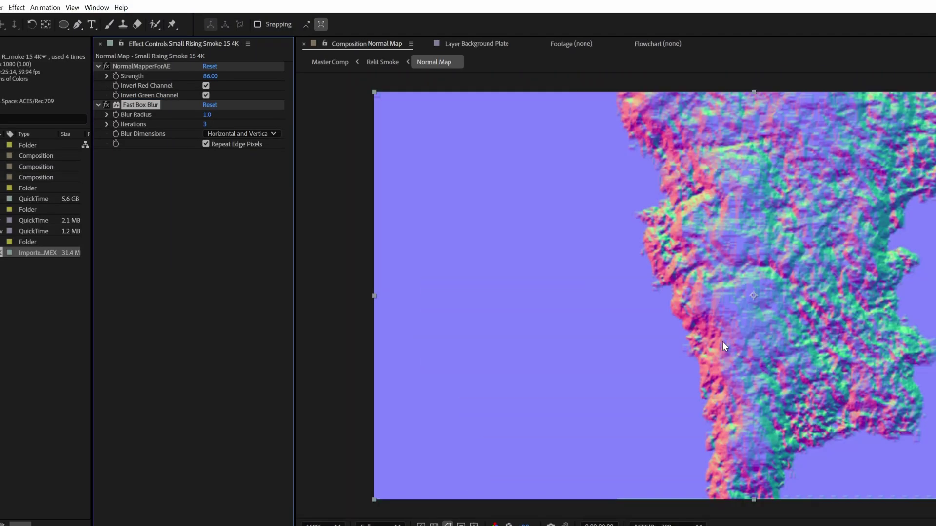
# Try a Fast Box Blur radius of 0.5 on the normal map and reduce it further to 0.2
pyautogui.scroll(1, 728, 338)
pyautogui.moveTo(210, 120); pyautogui.dragTo(210, 120)
pyautogui.scroll(-2, 724, 365)
pyautogui.scroll(2, 673, 301)
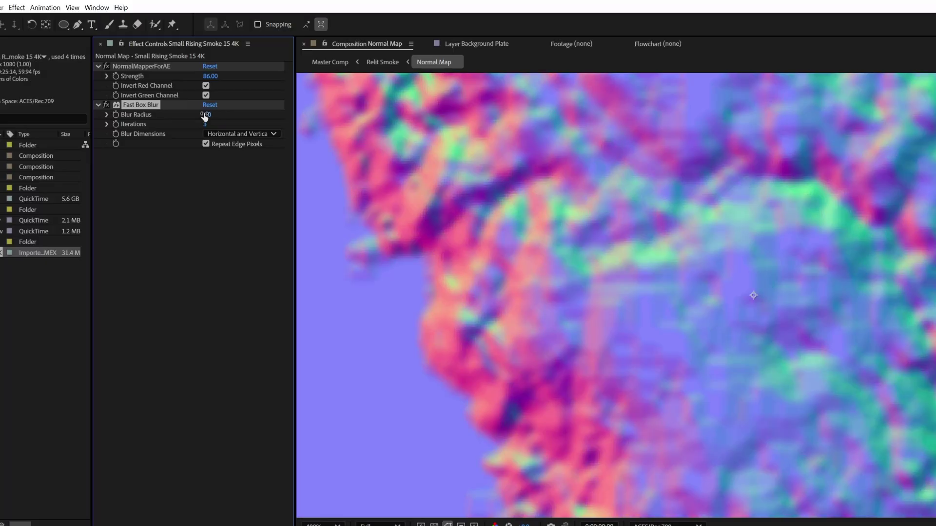
pyautogui.write('.5')
pyautogui.press('Return')
pyautogui.write('.2')
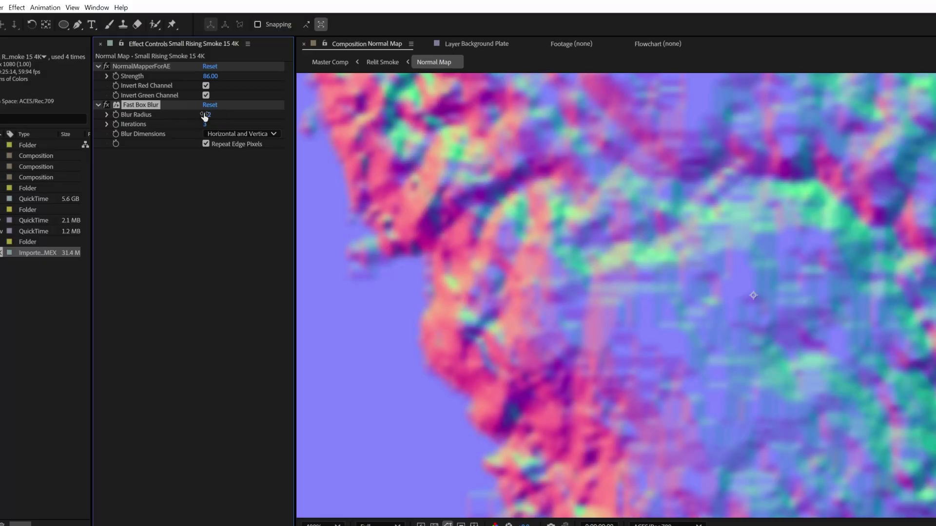
# Commit the reduced Fast Box Blur radius on the normal map
pyautogui.press('Return')
pyautogui.scroll(-3, 787, 363)
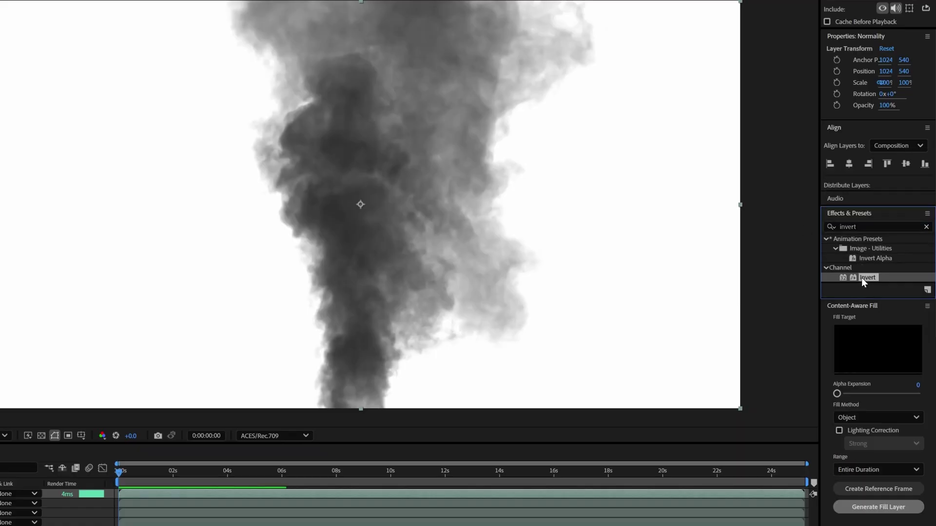
# Apply the Invert effect, the Alpha From Lightness (Unmult) preset and the Normality effect to the Normality layer
pyautogui.doubleClick(862, 281)
pyautogui.hotkey('ctrl', 'f')
pyautogui.write('unmu')
pyautogui.hotkey('ctrl', 'f')
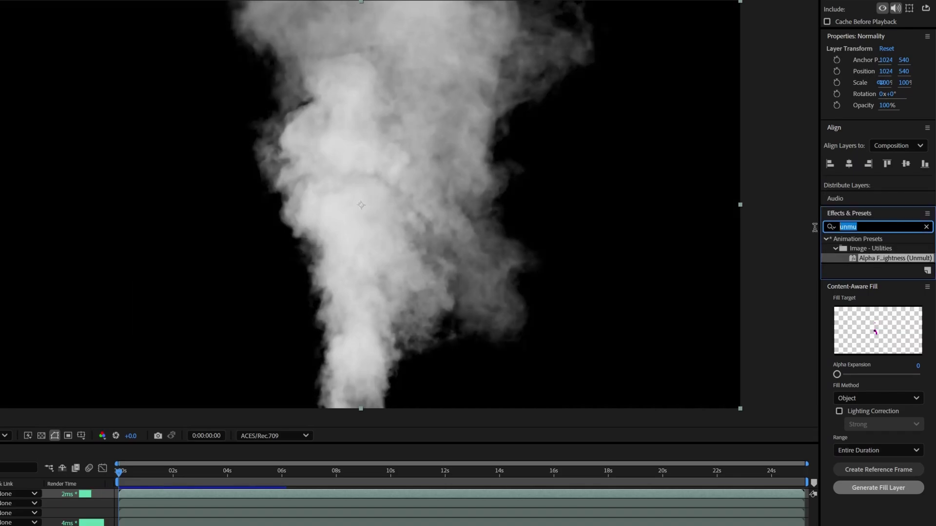
pyautogui.write('normal')
pyautogui.doubleClick(868, 267)
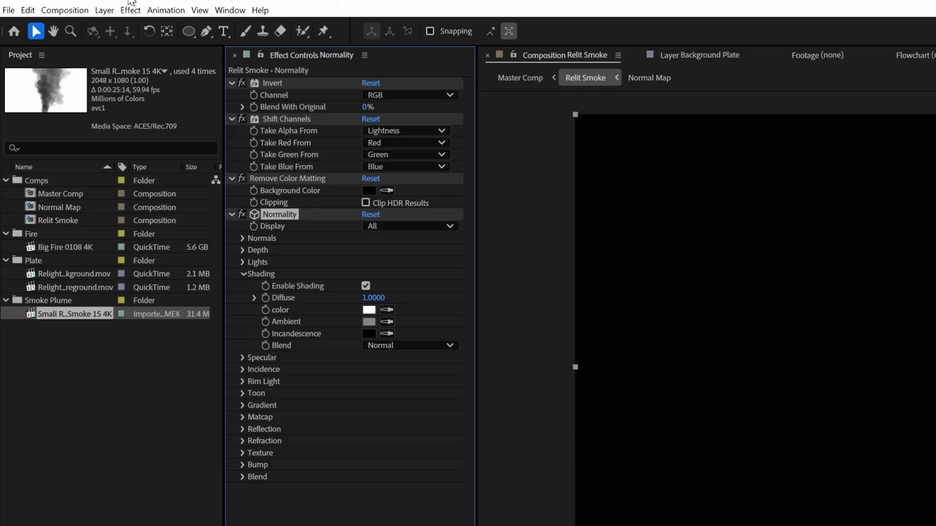
# Add a white point light at 100% intensity with no falloff and make the Normality layer 3D
pyautogui.click(105, 9)
pyautogui.click(345, 54)
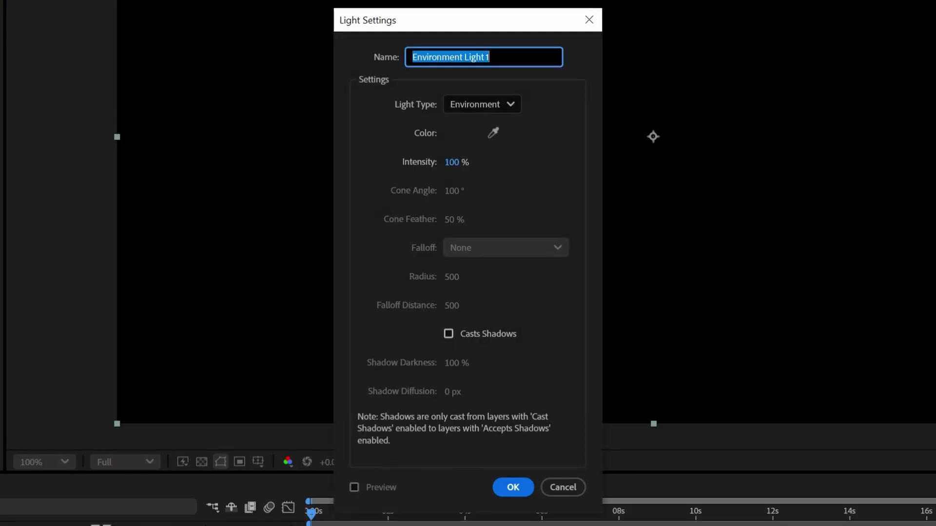
pyautogui.click(492, 104)
pyautogui.click(487, 166)
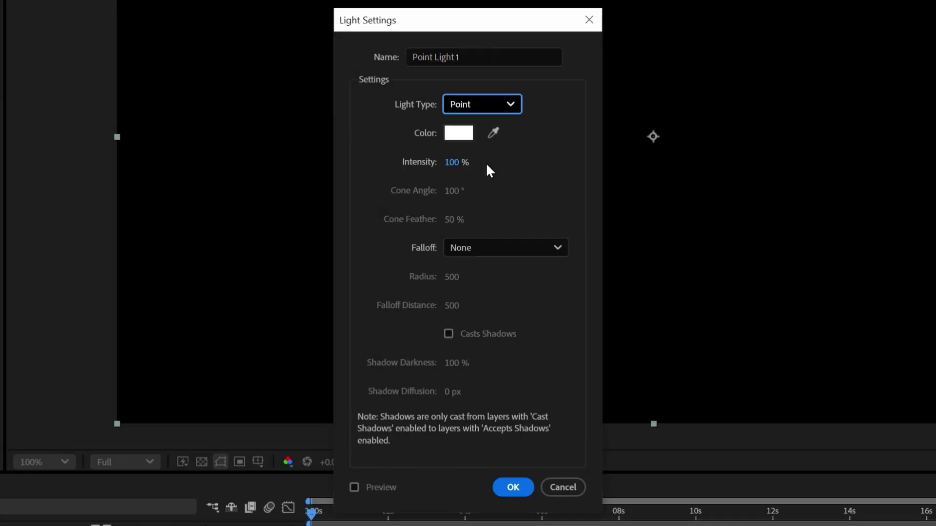
pyautogui.click(512, 487)
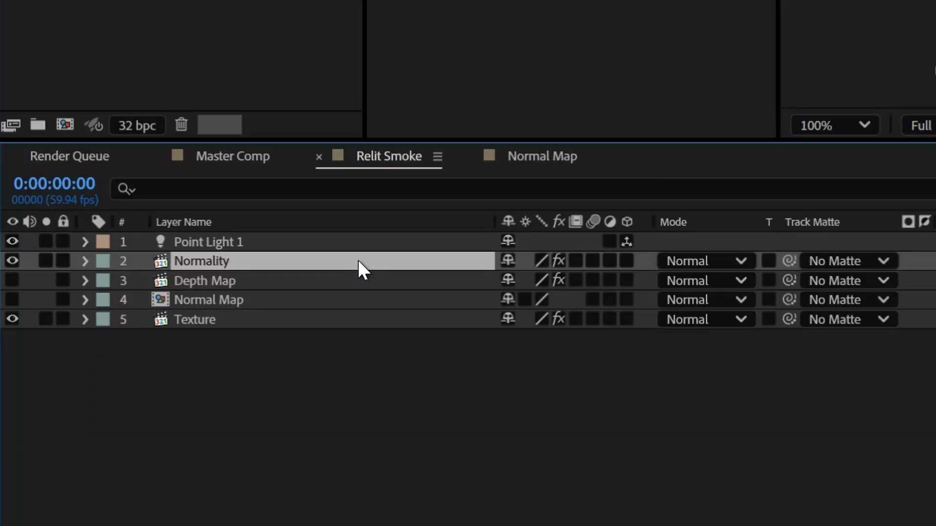
pyautogui.click(627, 261)
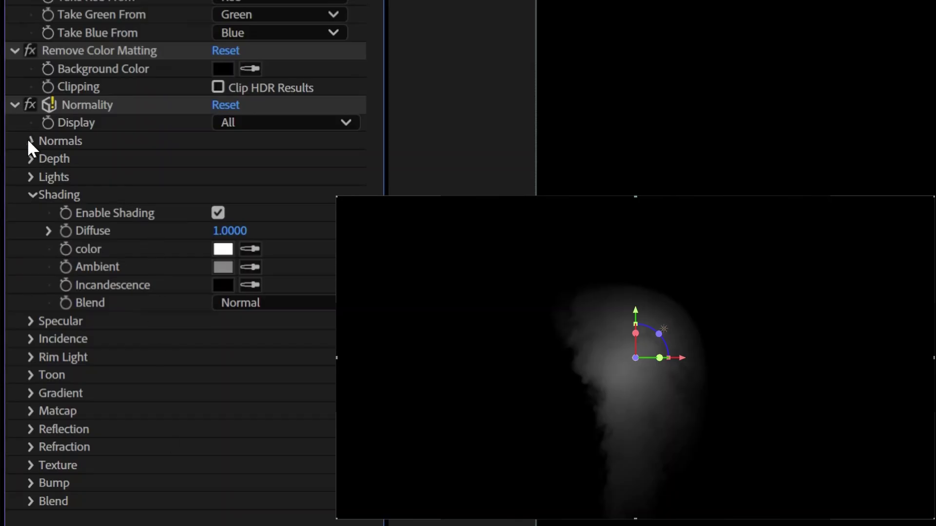
# Assign the Normal Map layer as the normal map source of the Normality effect
pyautogui.click(30, 140)
pyautogui.click(264, 159)
pyautogui.click(276, 254)
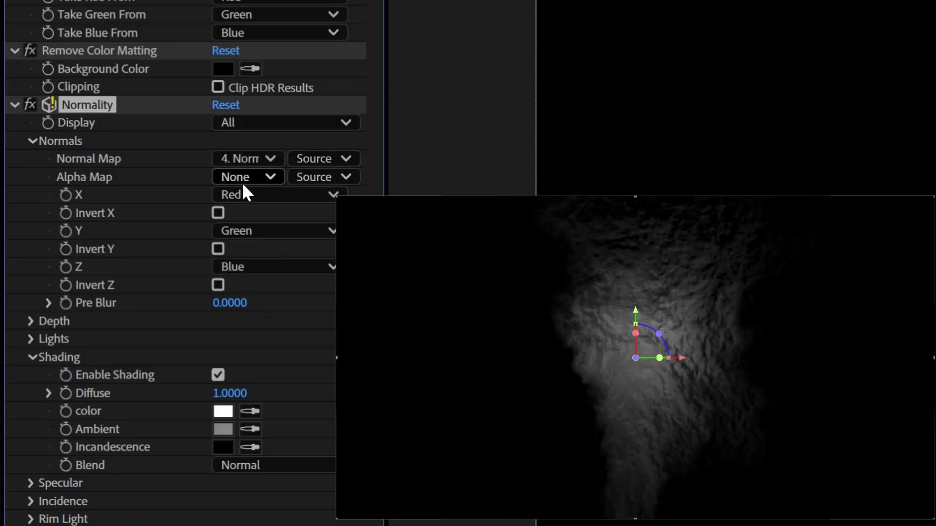
# Assign the Depth Map layer as Normality's depth map, read it with effects and masks, and invert the depth
pyautogui.click(29, 323)
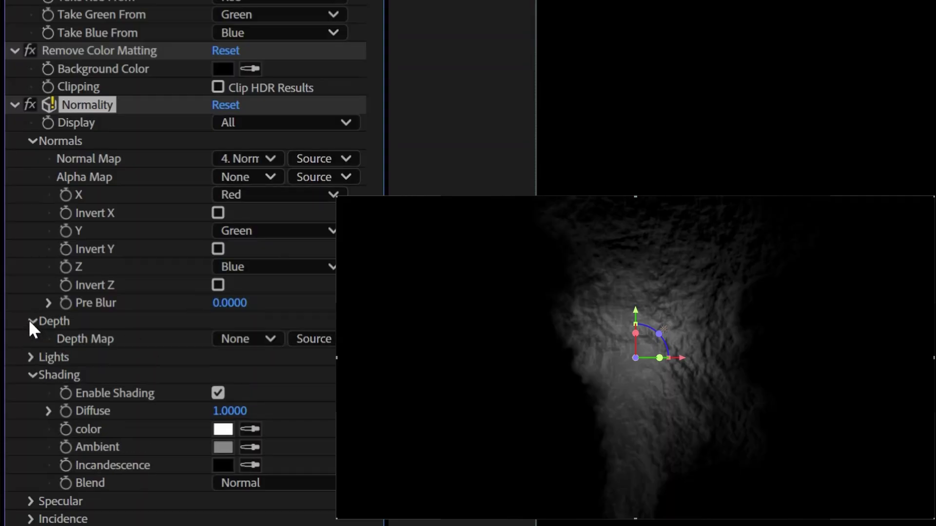
pyautogui.click(251, 341)
pyautogui.click(274, 410)
pyautogui.click(315, 340)
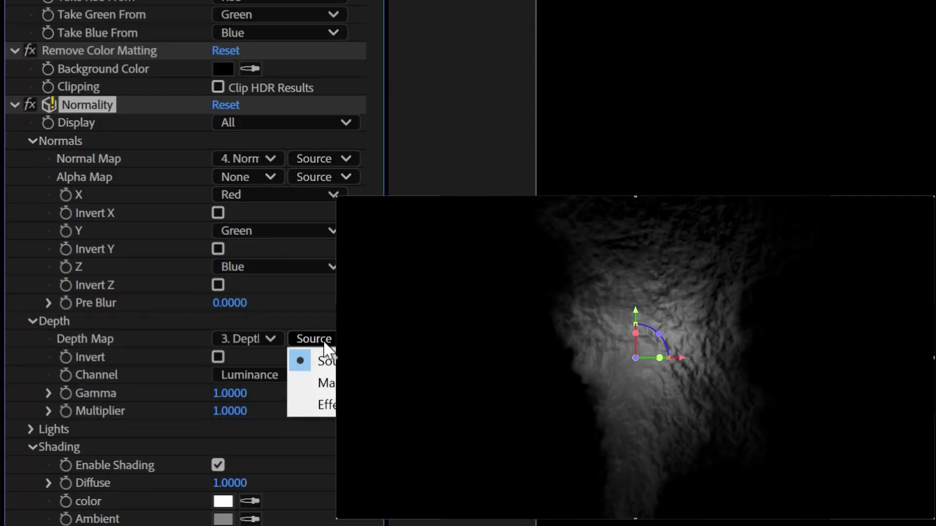
pyautogui.click(315, 404)
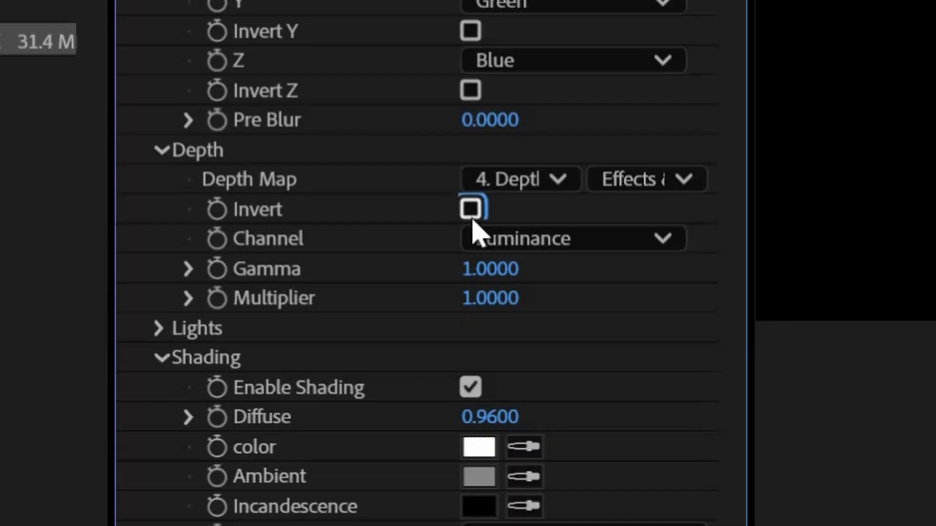
pyautogui.click(218, 358)
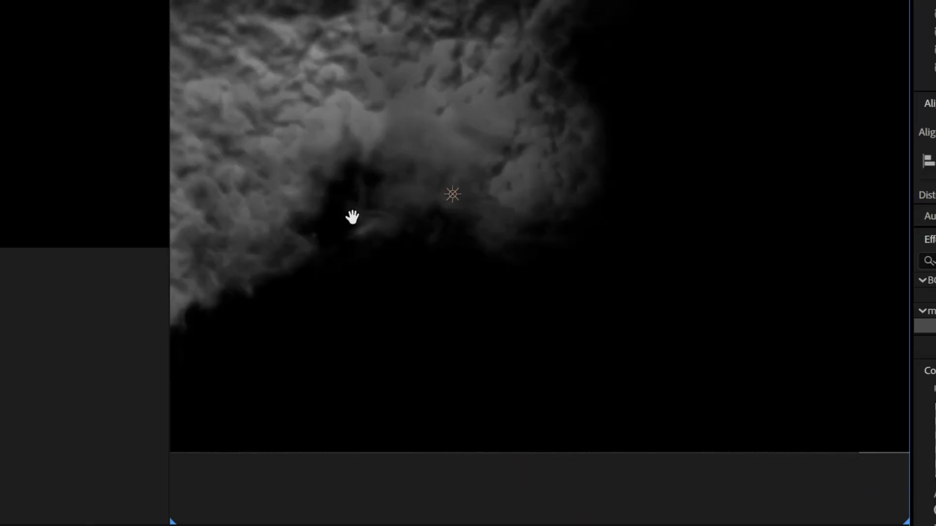
pyautogui.moveTo(351, 218); pyautogui.dragTo(484, 259)
pyautogui.scroll(2, 484, 258)
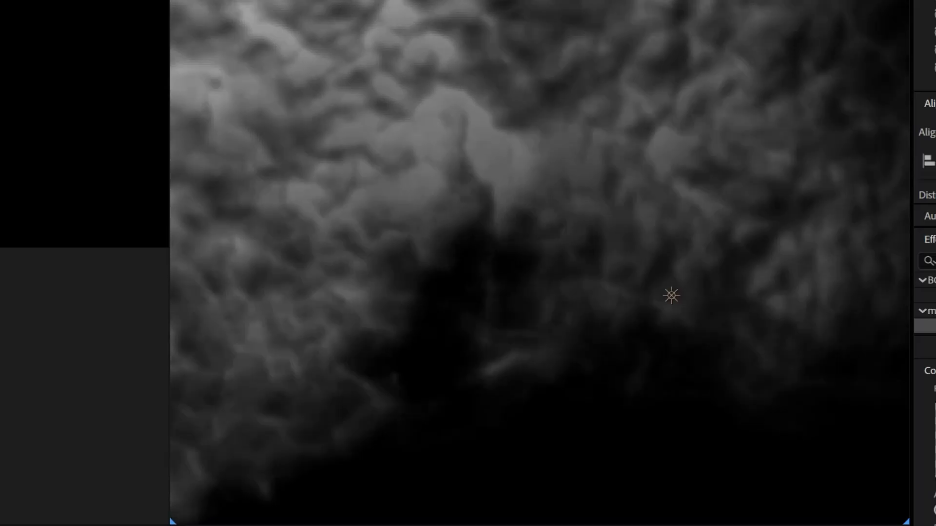
pyautogui.scroll(-5, 446, 446)
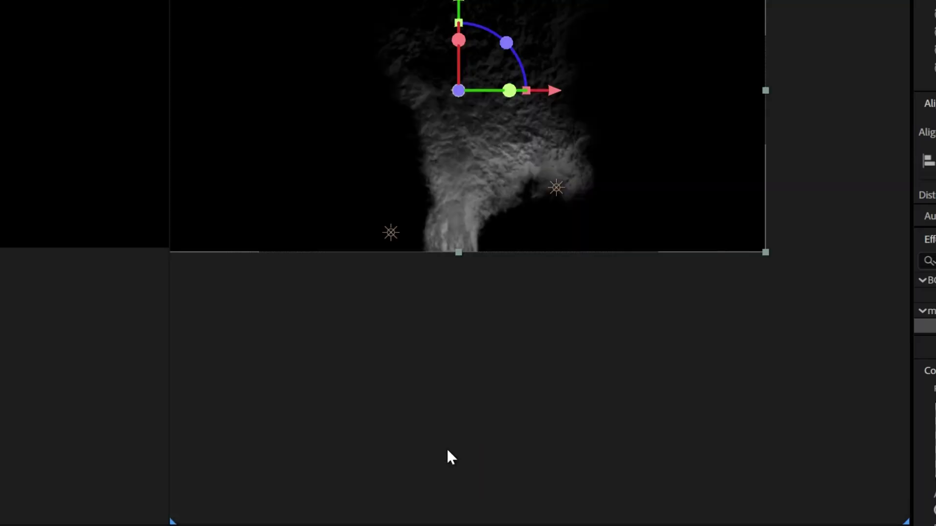
pyautogui.scroll(2, 446, 449)
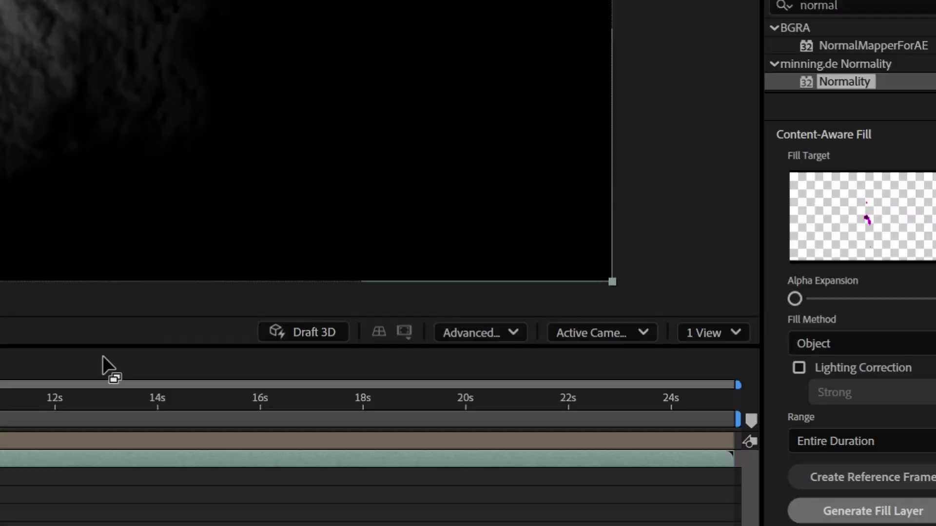
# Show the composition in two views and move the point light down and to the right of the smoke column's base
pyautogui.click(721, 334)
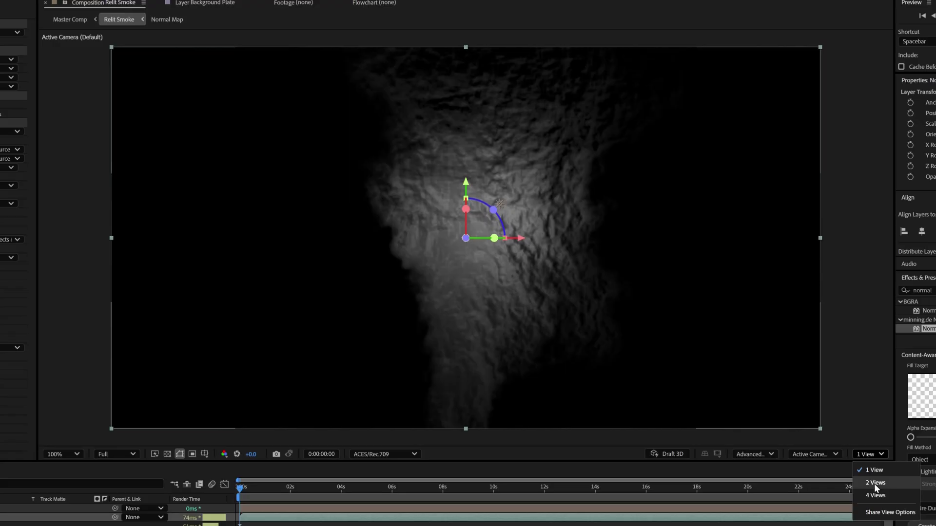
pyautogui.click(721, 391)
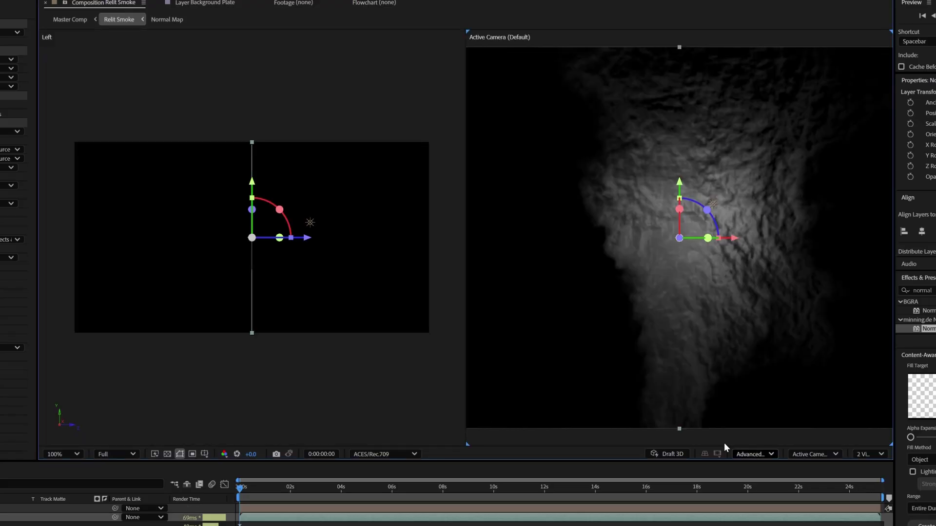
pyautogui.moveTo(293, 278); pyautogui.dragTo(258, 288)
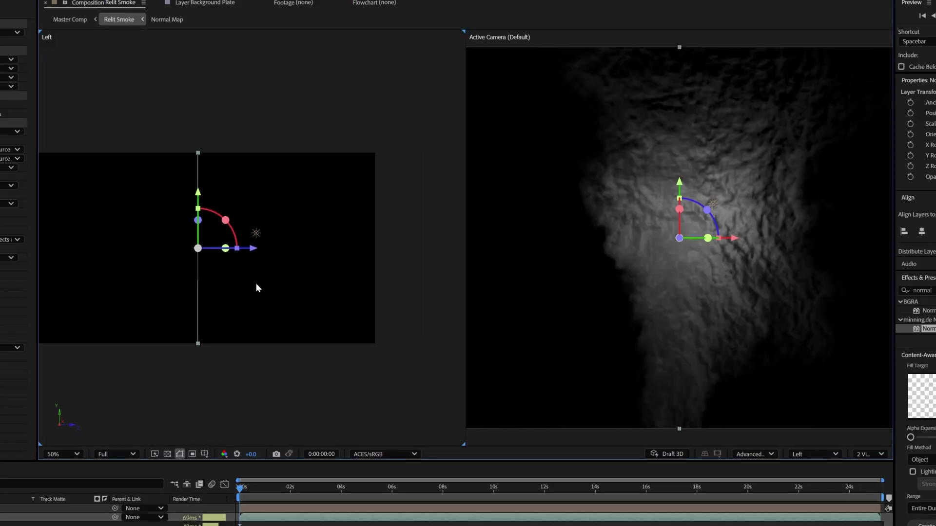
pyautogui.click(257, 233)
pyautogui.moveTo(258, 183); pyautogui.dragTo(258, 267)
pyautogui.moveTo(769, 401); pyautogui.dragTo(790, 401)
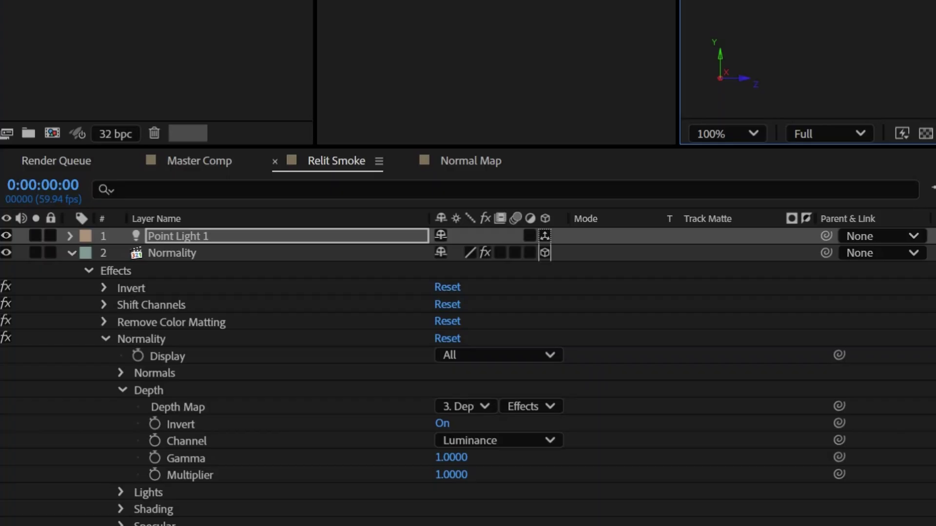
# Duplicate Point Light 1 and give the original light's Y Position the expression wiggle(3,60)
pyautogui.hotkey('ctrl', 'd')
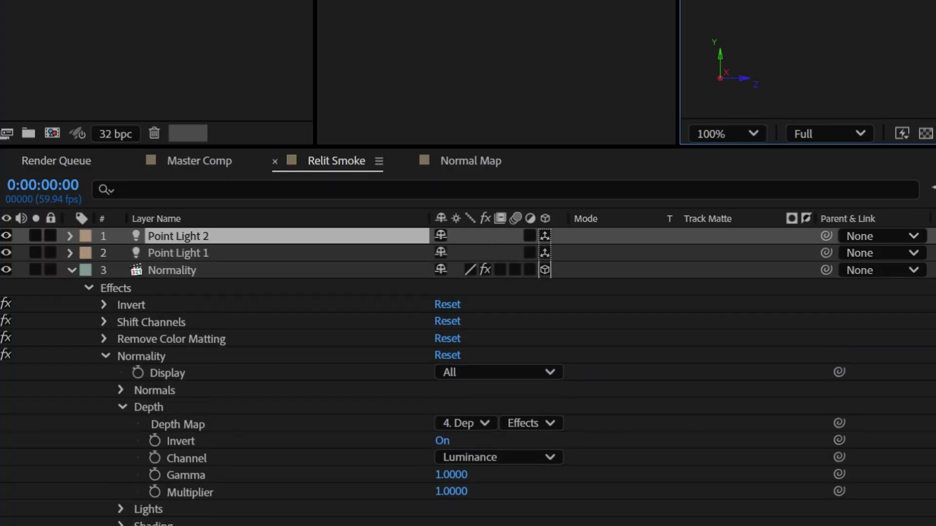
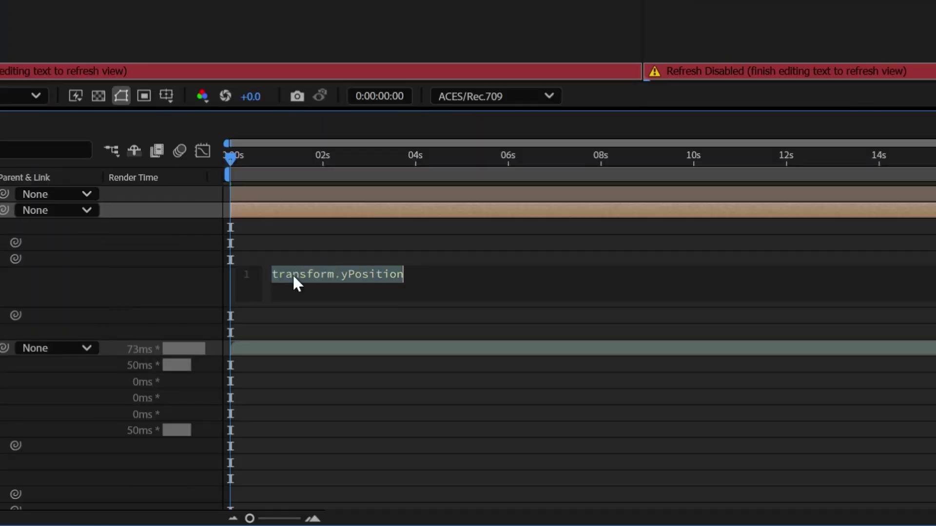
pyautogui.write('wiggle')
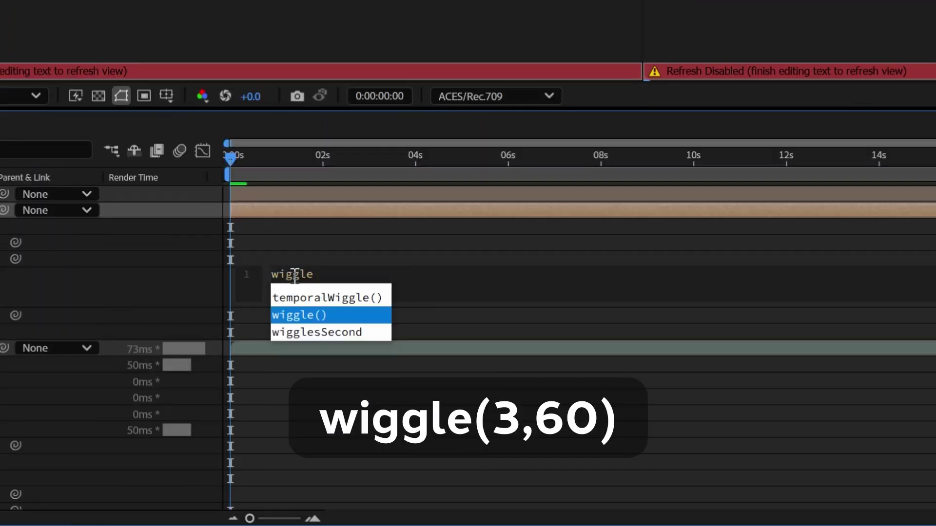
pyautogui.press('Return')
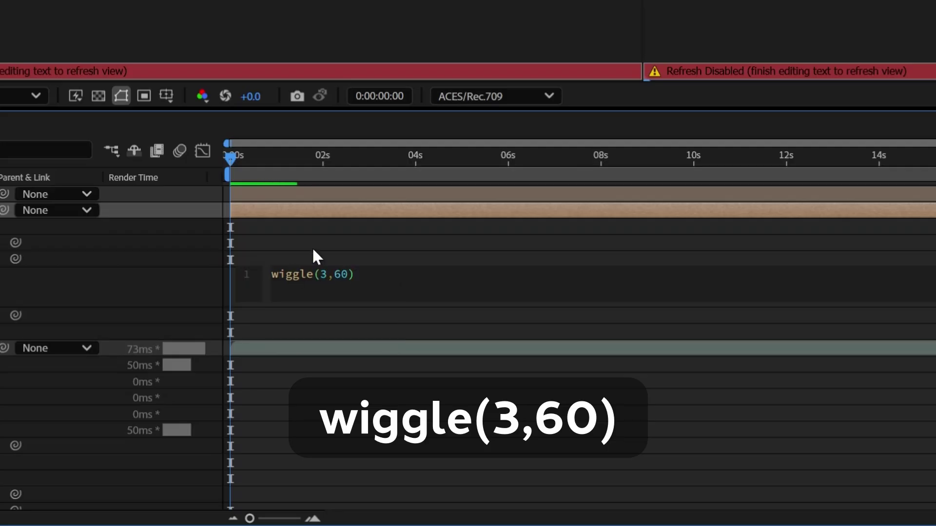
pyautogui.click(314, 251)
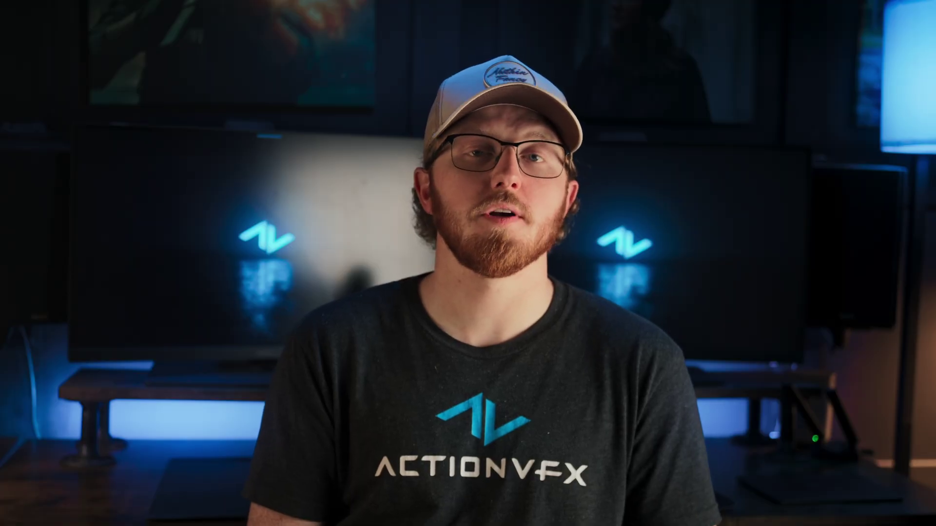
# Add the expression wiggle(2,100) to the Z Position of Point Light 1
pyautogui.click(152, 317)
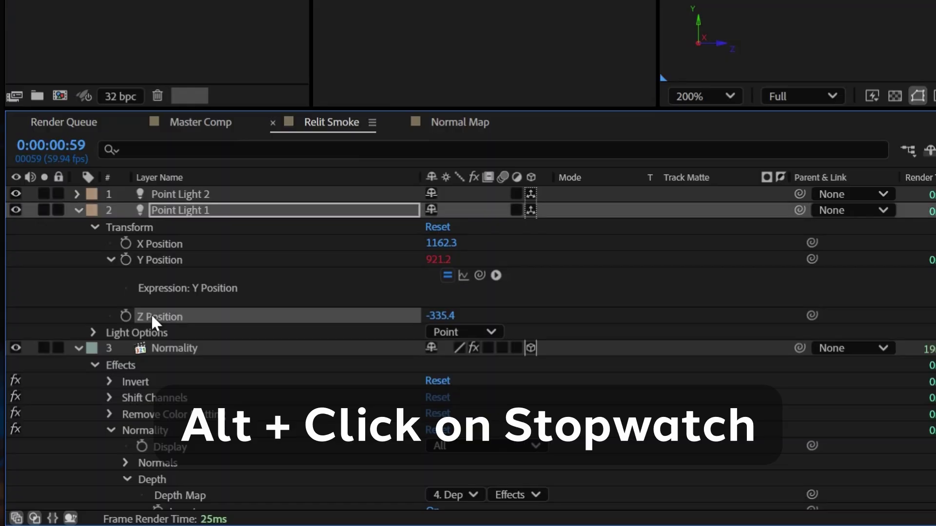
pyautogui.keyDown('alt'); pyautogui.click(126, 316); pyautogui.keyUp('alt')
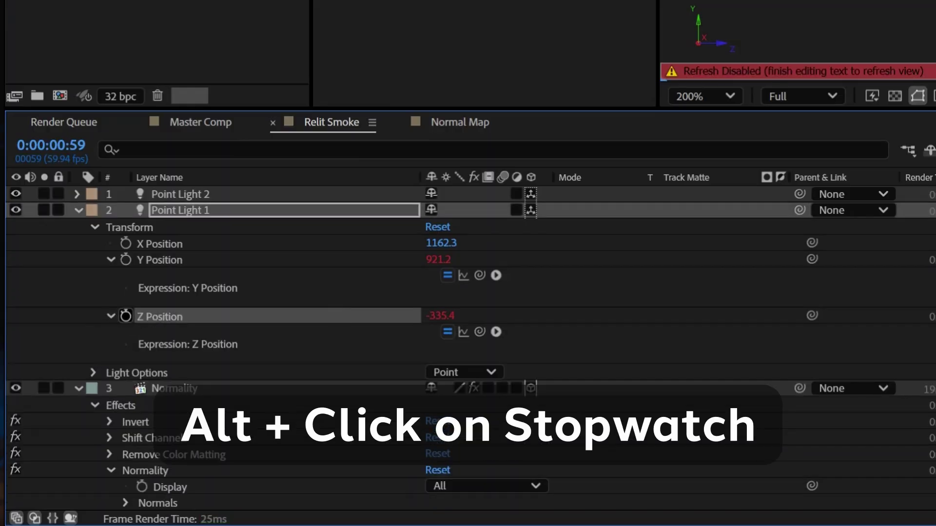
pyautogui.write('wiggle')
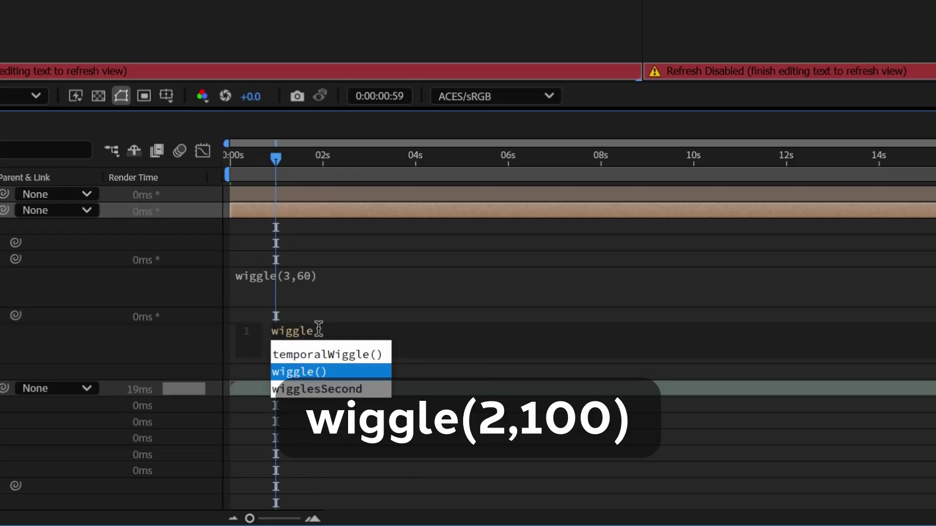
pyautogui.press('Return')
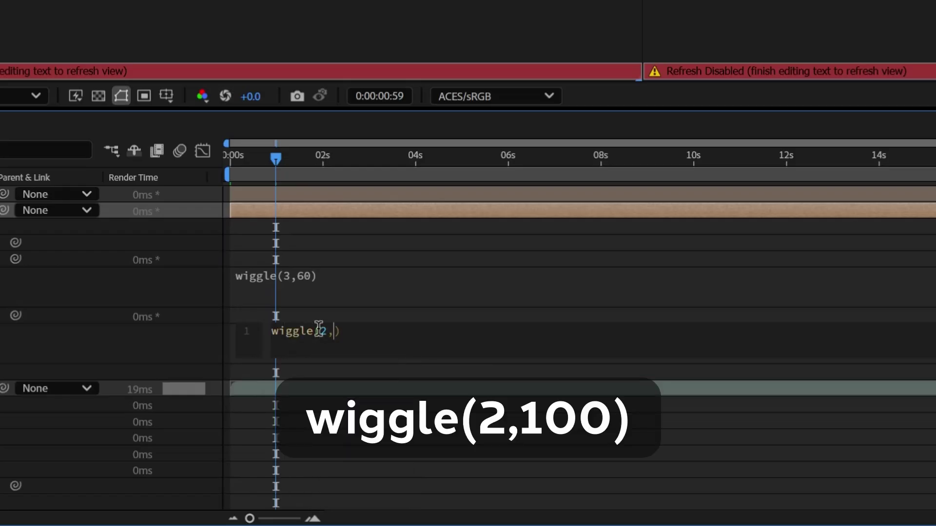
pyautogui.click(374, 320)
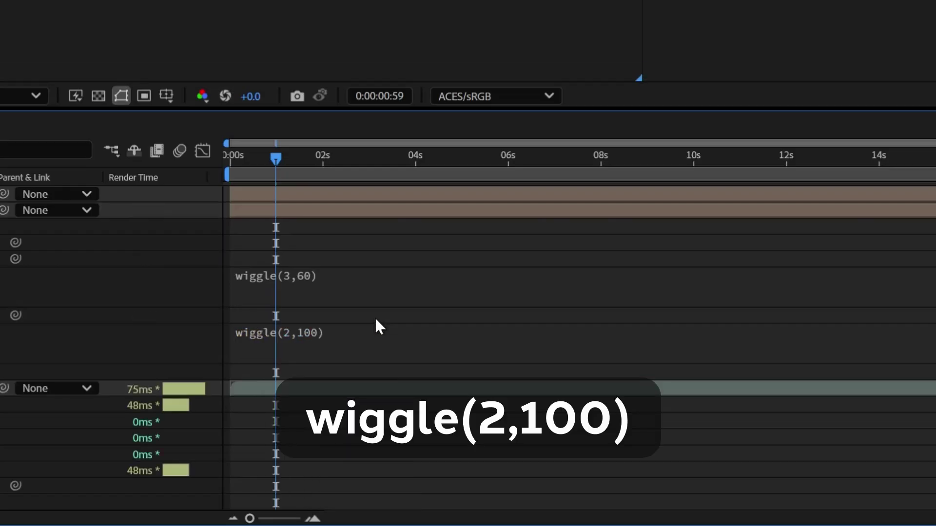
# Copy the Y and Z Position expressions from Point Light 1 to Point Light 2 and expand the second light
pyautogui.click(154, 270)
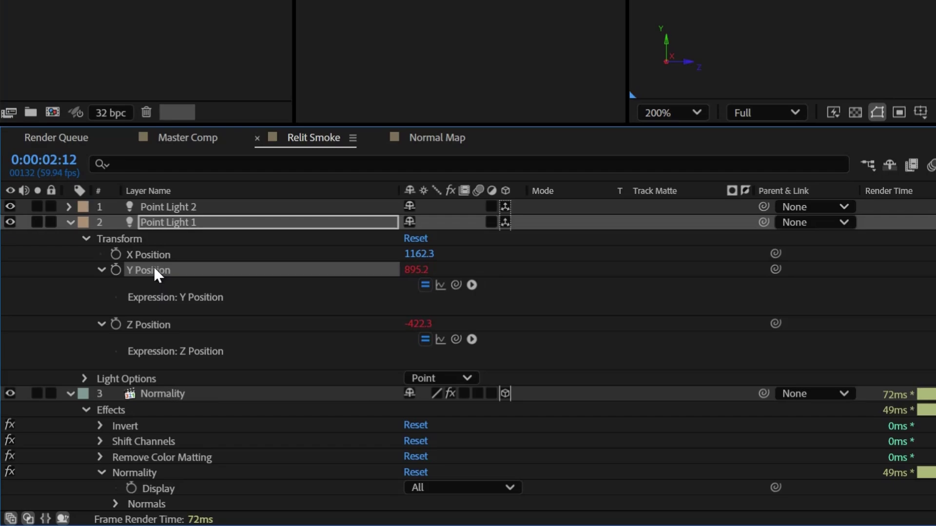
pyautogui.keyDown('shift'); pyautogui.click(159, 325); pyautogui.keyUp('shift')
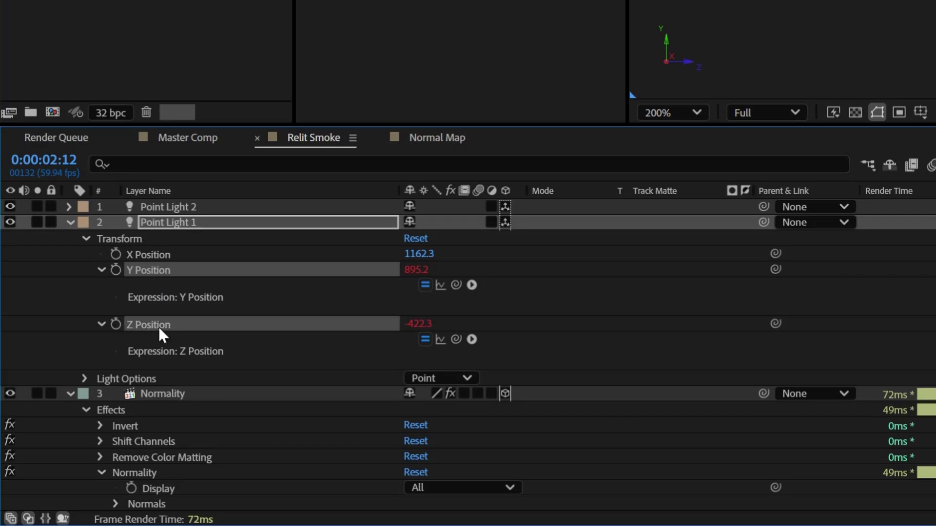
pyautogui.click(158, 208)
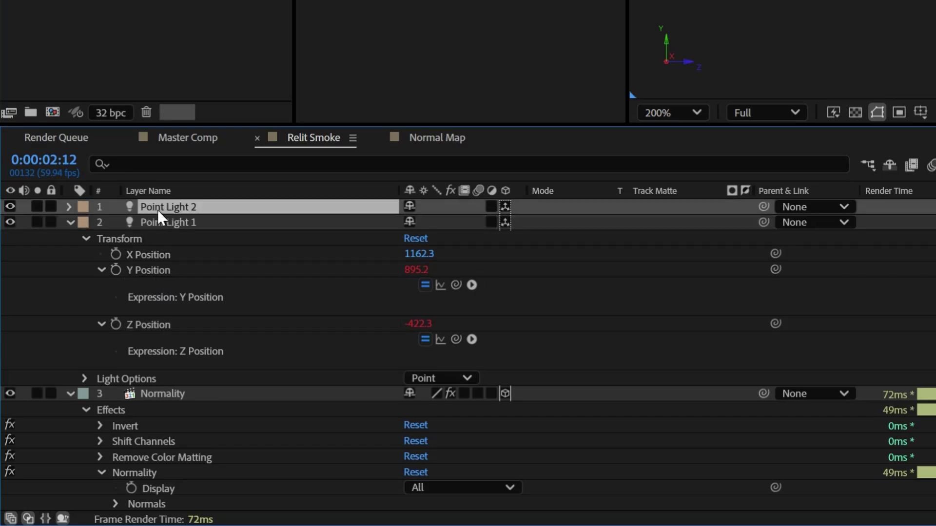
pyautogui.click(69, 206)
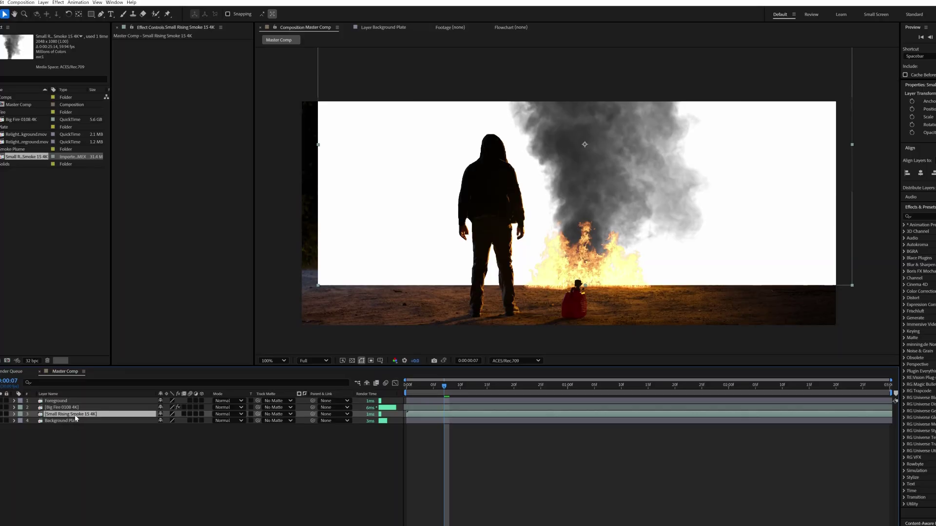
# Pre-compose the Small Rising Smoke 15 4K layer as Relit Smoke, moving all attributes into the new composition
pyautogui.rightClick(75, 414)
pyautogui.click(105, 367)
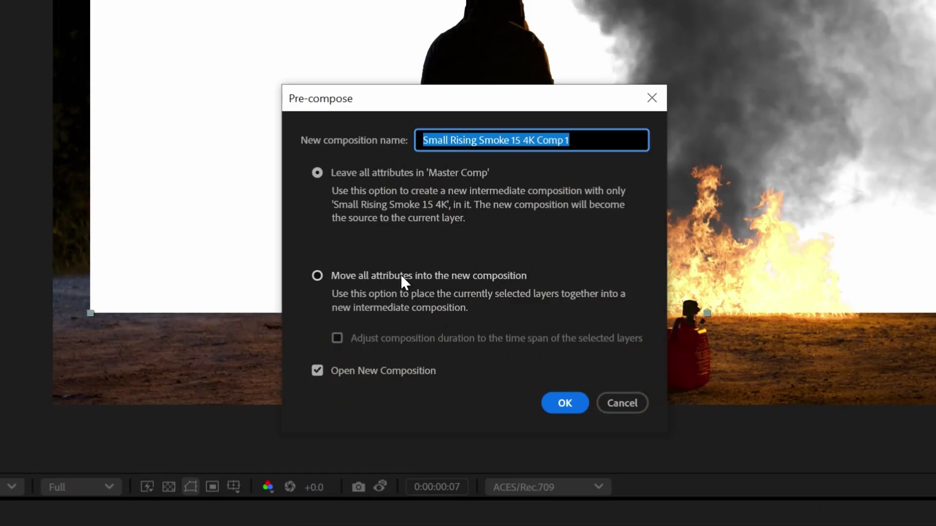
pyautogui.click(401, 275)
pyautogui.doubleClick(466, 140)
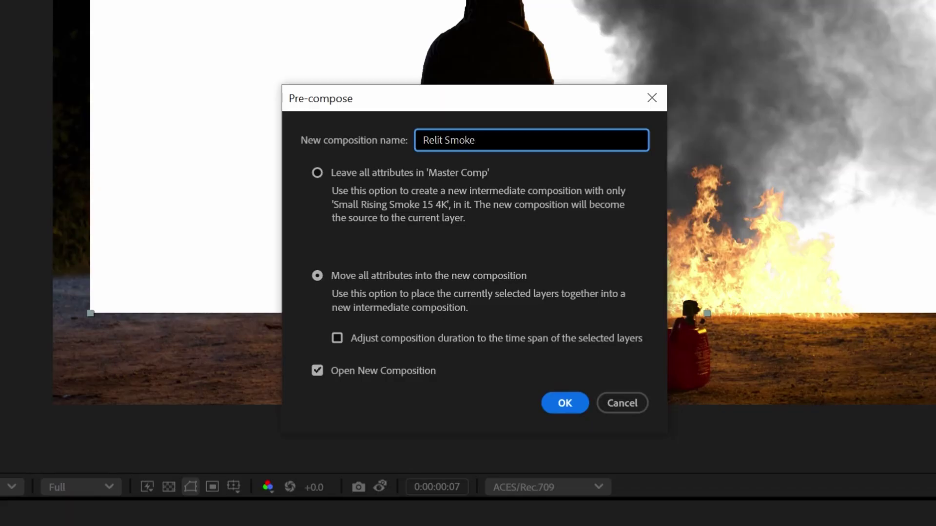
pyautogui.press('Return')
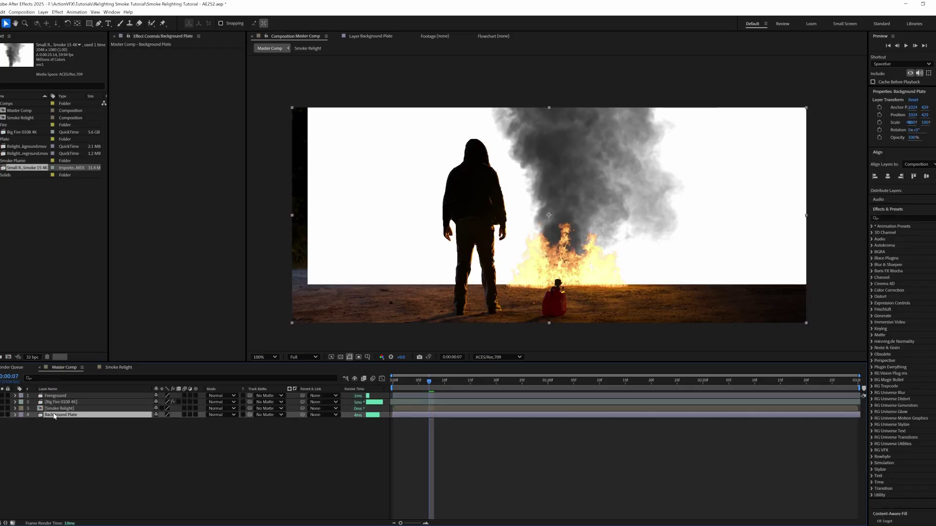
# Copy the Big Fire 0108 4K and Background Plate layers into the Smoke Relight composition and place them below the smoke layer
pyautogui.keyDown('ctrl'); pyautogui.click(57, 401); pyautogui.keyUp('ctrl')
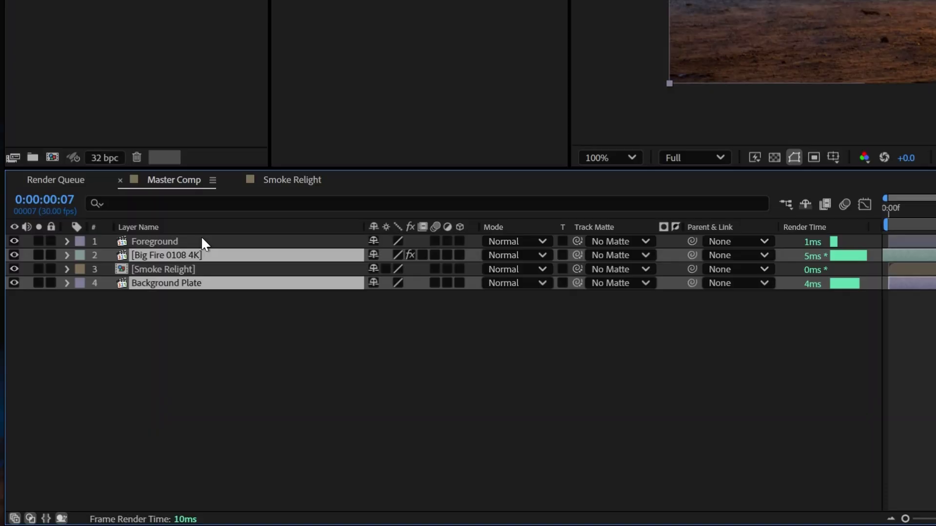
pyautogui.click(288, 185)
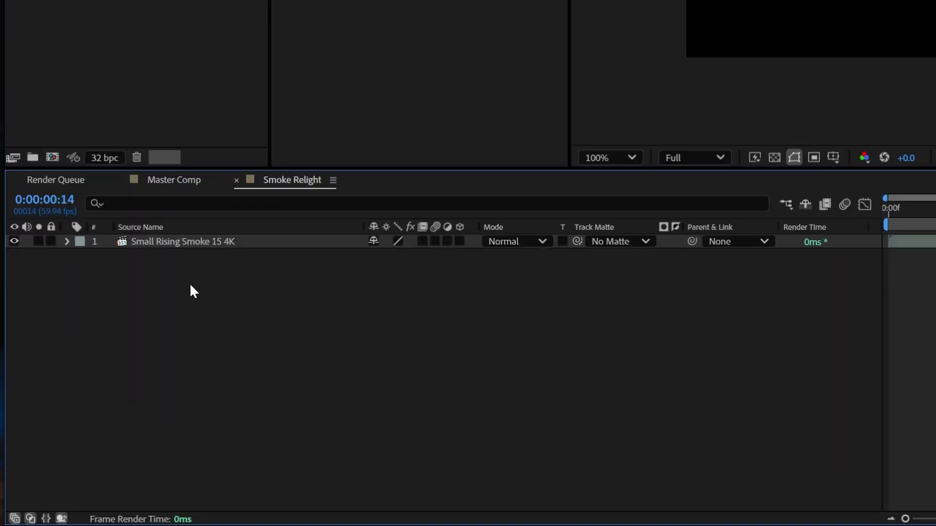
pyautogui.hotkey('ctrl', 'v')
pyautogui.moveTo(176, 258); pyautogui.dragTo(168, 283)
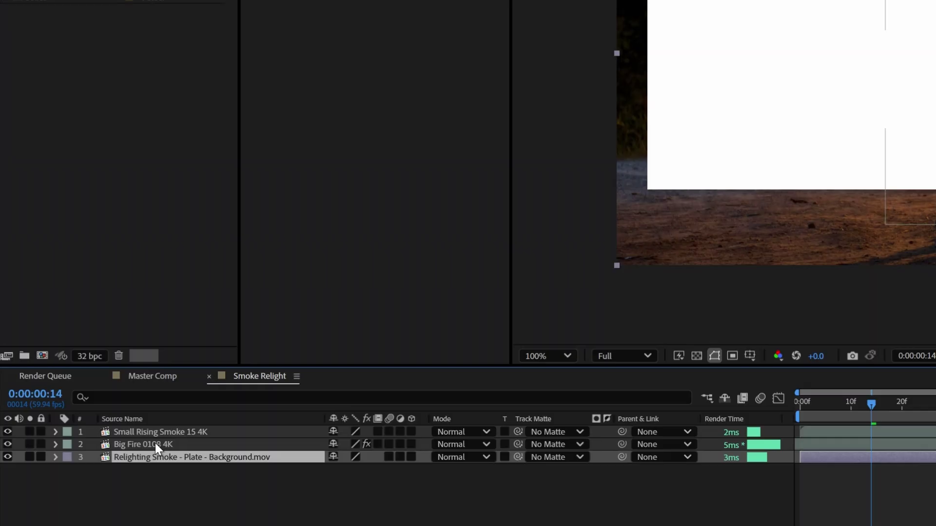
# Make the fire and background layers guide layers and apply the Invert effect to the smoke layer
pyautogui.keyDown('shift'); pyautogui.click(51, 408); pyautogui.keyUp('shift')
pyautogui.rightClick(155, 443)
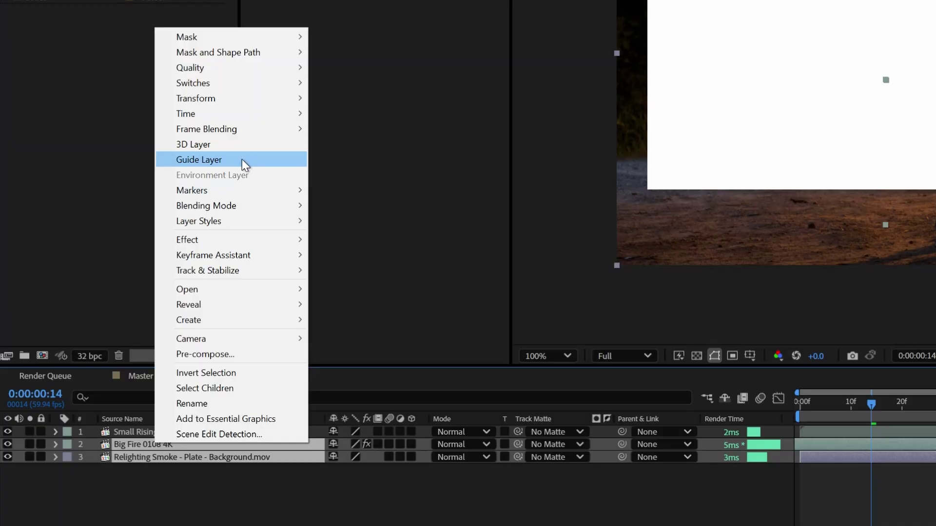
pyautogui.click(242, 160)
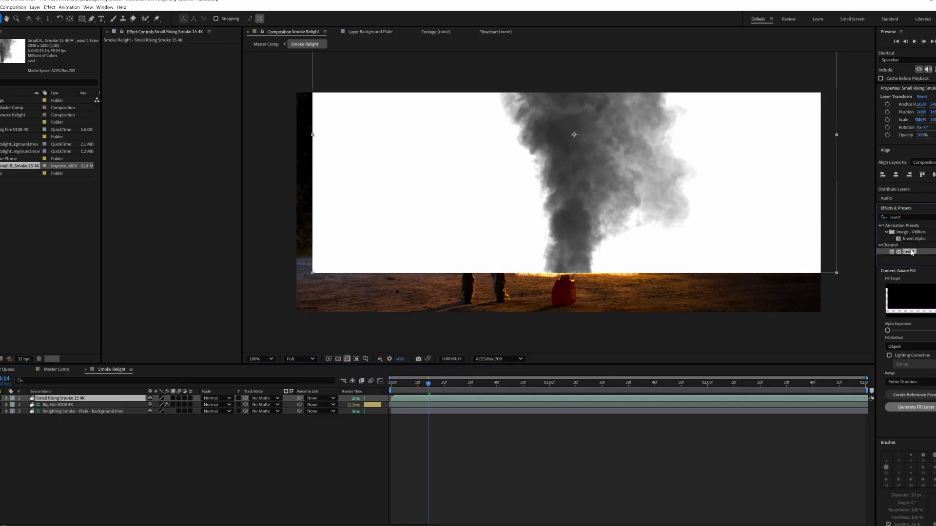
pyautogui.doubleClick(916, 238)
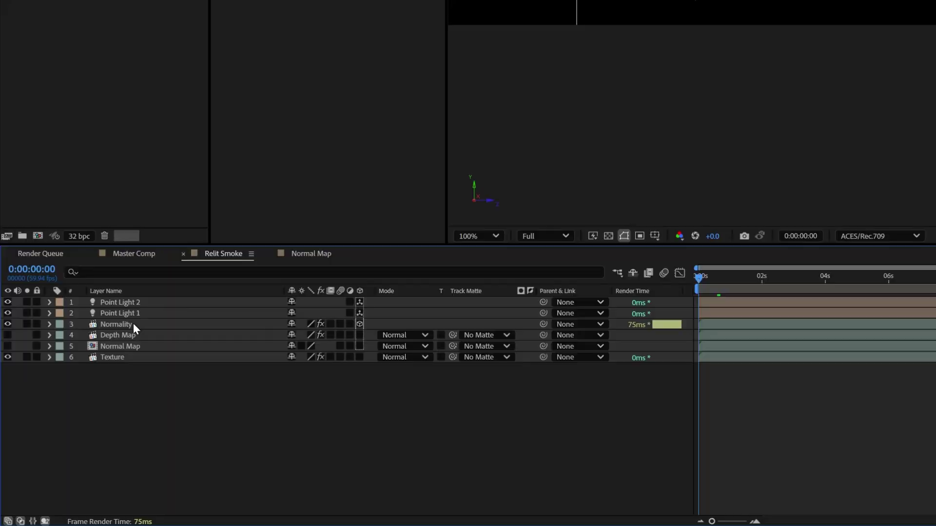
# Duplicate the Normality, Depth Map, Normal Map and Texture layers, move the copies below the originals and shift them left in the camera view
pyautogui.click(133, 323)
pyautogui.keyDown('shift'); pyautogui.click(124, 358); pyautogui.keyUp('shift')
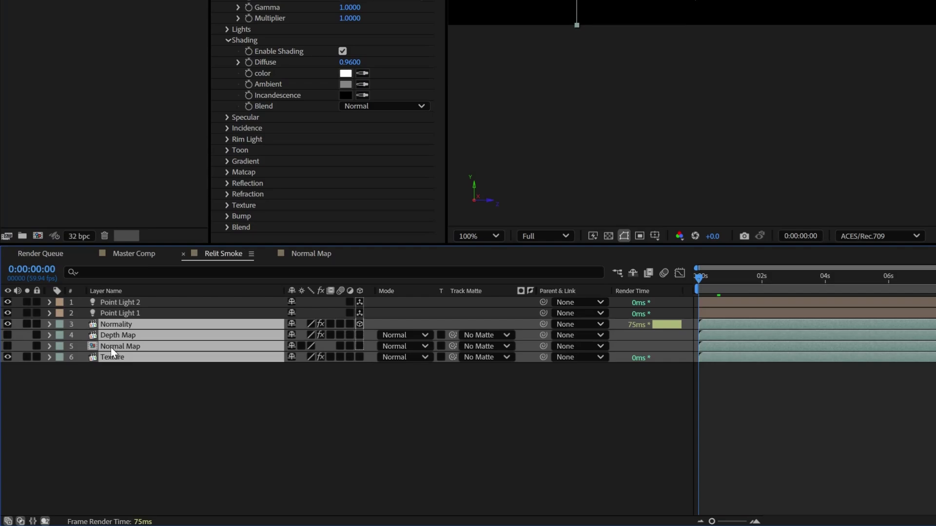
pyautogui.hotkey('ctrl', 'd')
pyautogui.moveTo(121, 393); pyautogui.dragTo(118, 411)
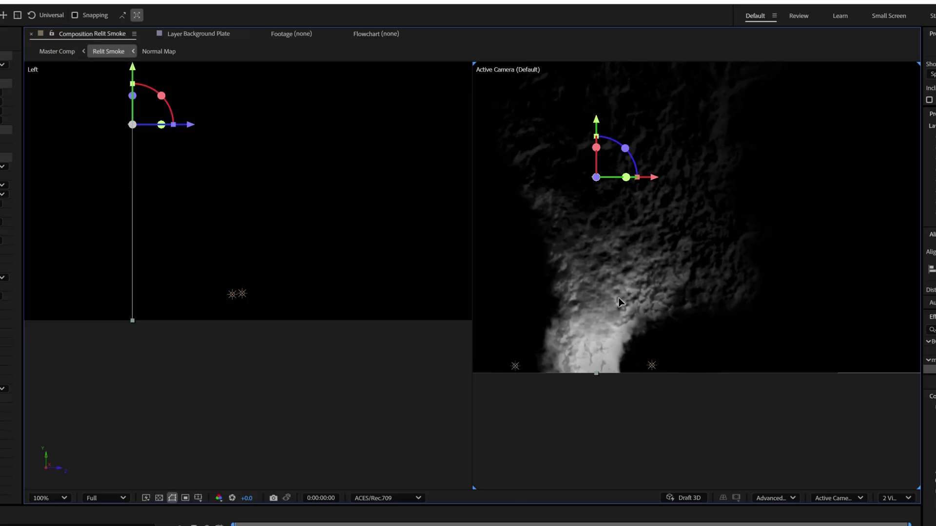
pyautogui.moveTo(618, 303); pyautogui.dragTo(580, 303)
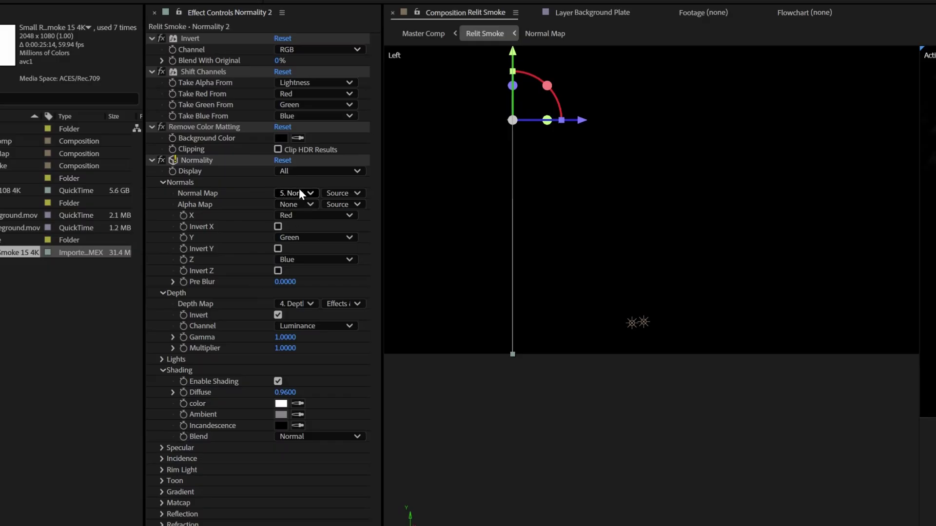
# Set the Normality 2 layer's Normal Map source to Normal Map 2 and its Depth Map source to Depth Map 2
pyautogui.click(300, 194)
pyautogui.click(310, 304)
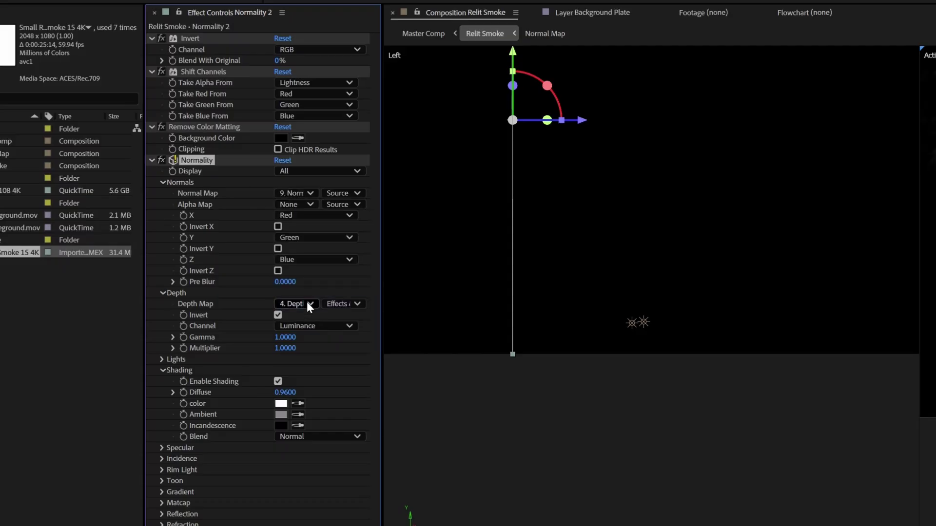
pyautogui.click(306, 303)
pyautogui.click(311, 401)
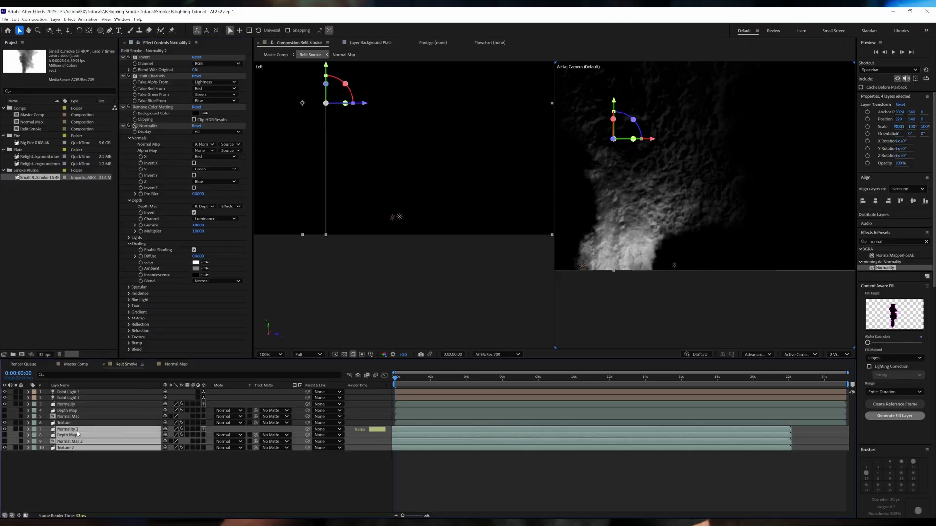
pyautogui.click(69, 454)
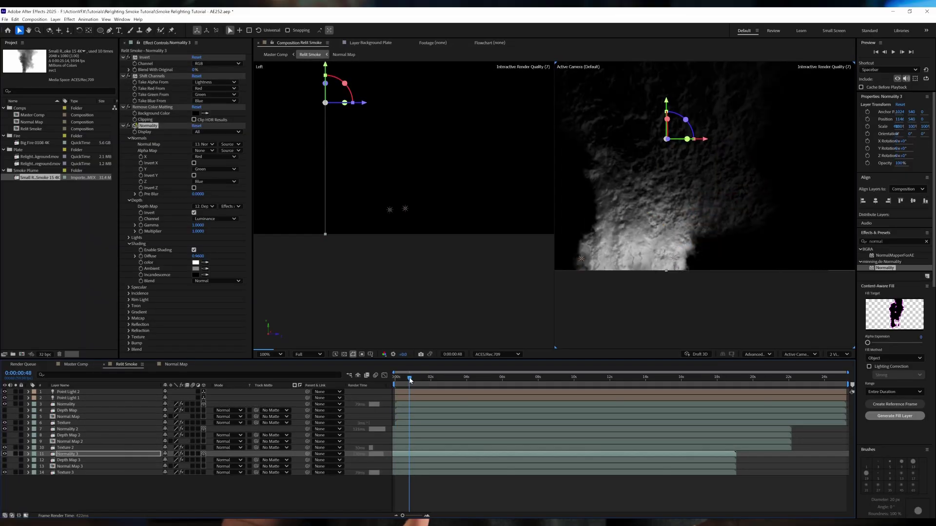
# Open Master Comp, and enable Invert X in the Normality effect of the original Normality layer in Relit Smoke
pyautogui.click(76, 364)
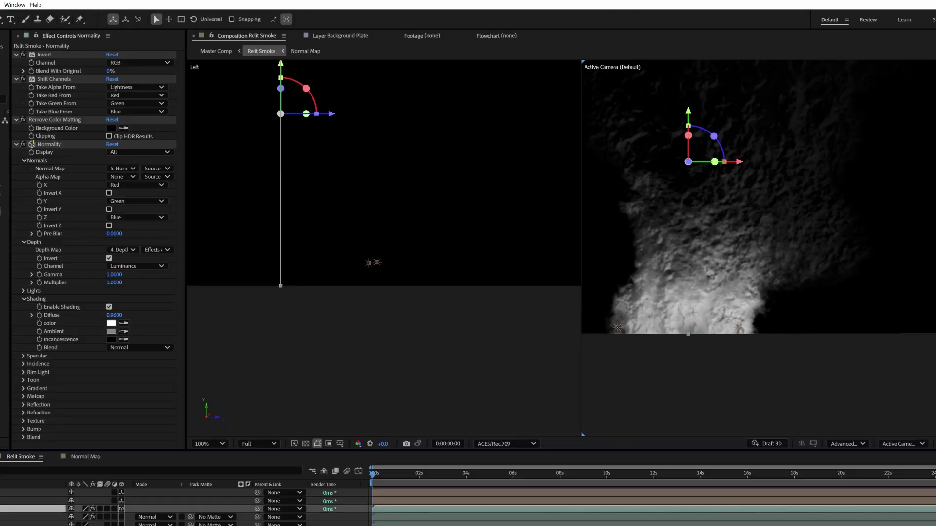
pyautogui.click(109, 194)
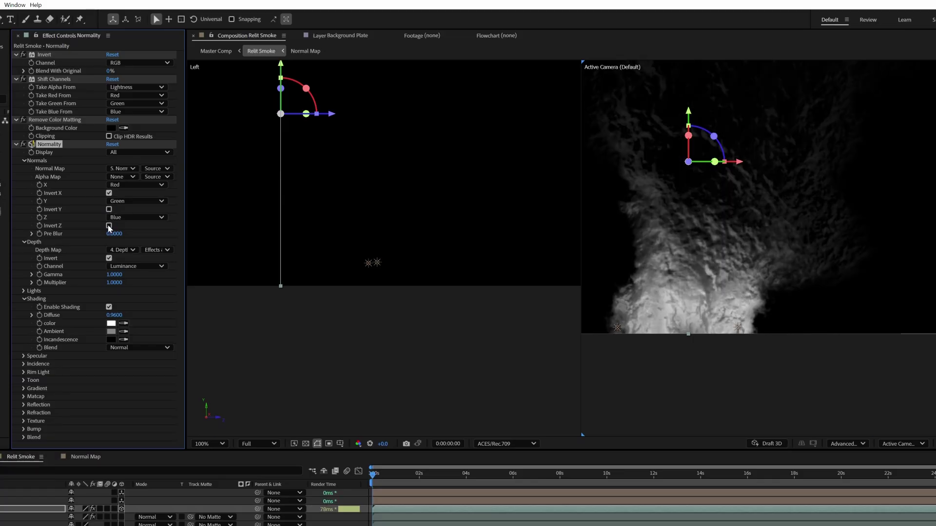
pyautogui.hotkey('ctrl', 'Down')
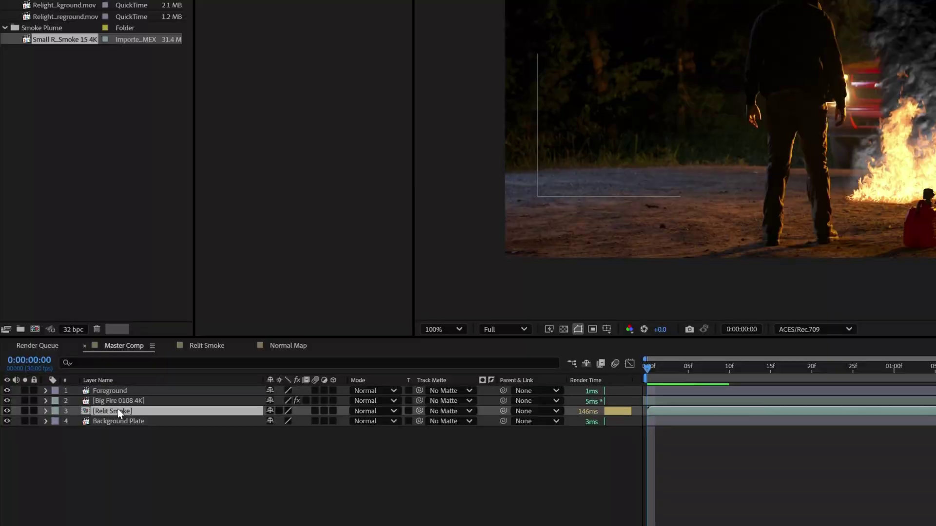
# Time-stretch the Relit Smoke layer in Master Comp with a stretch factor of 30, holding the layer in-point
pyautogui.rightClick(122, 411)
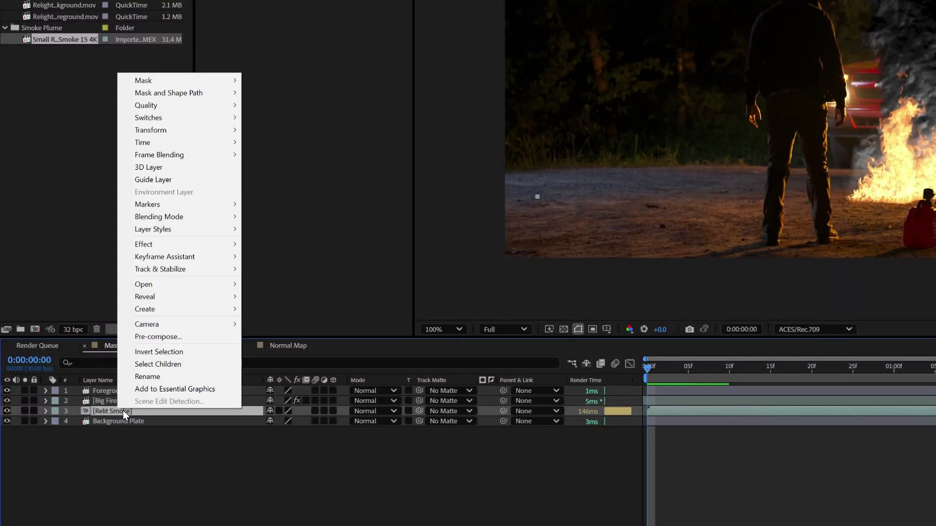
pyautogui.moveTo(168, 145)
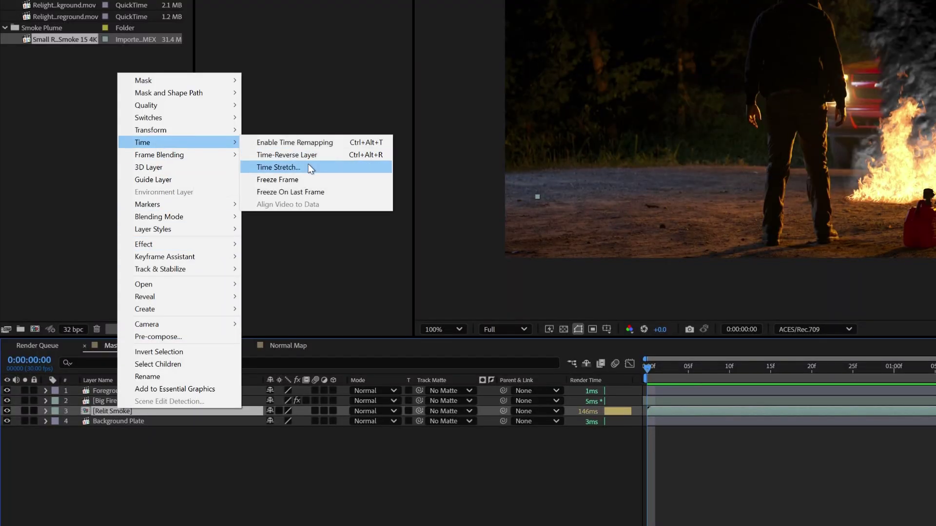
pyautogui.click(278, 167)
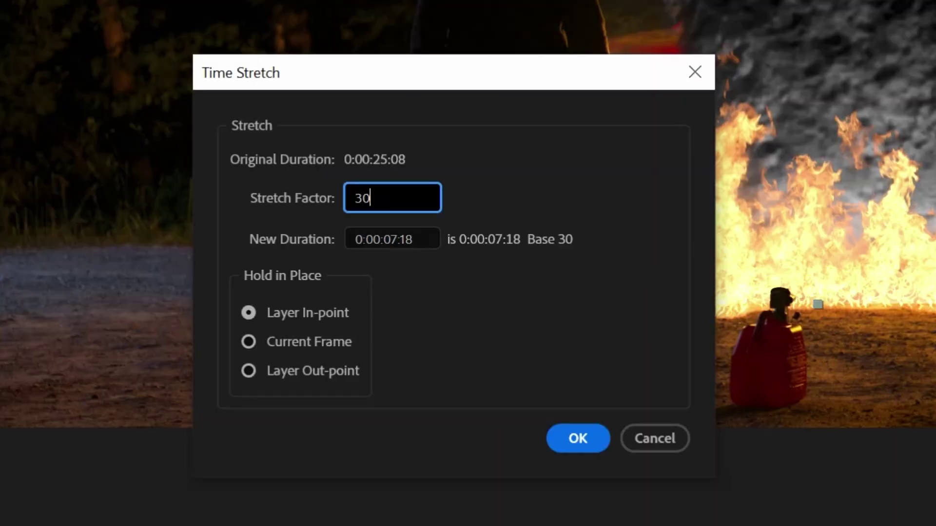
pyautogui.press('Return')
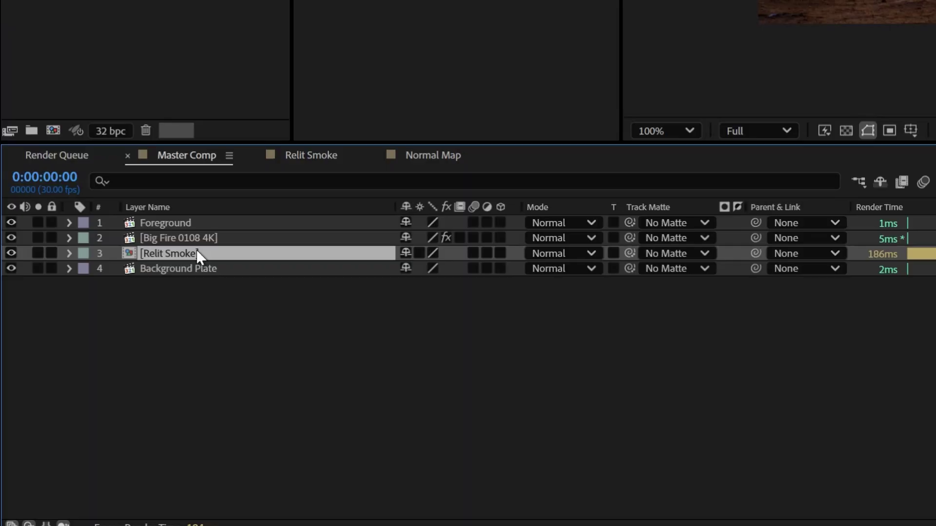
# Duplicate the Relit Smoke layer and apply a Fill effect coloured black (000000) to the lower copy
pyautogui.hotkey('ctrl', 'd')
pyautogui.click(197, 270)
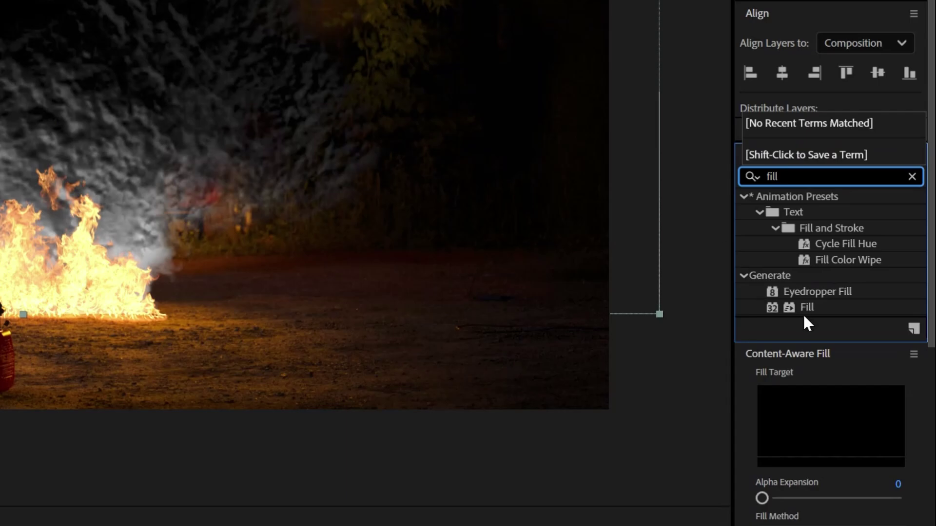
pyautogui.moveTo(805, 307); pyautogui.dragTo(739, 290)
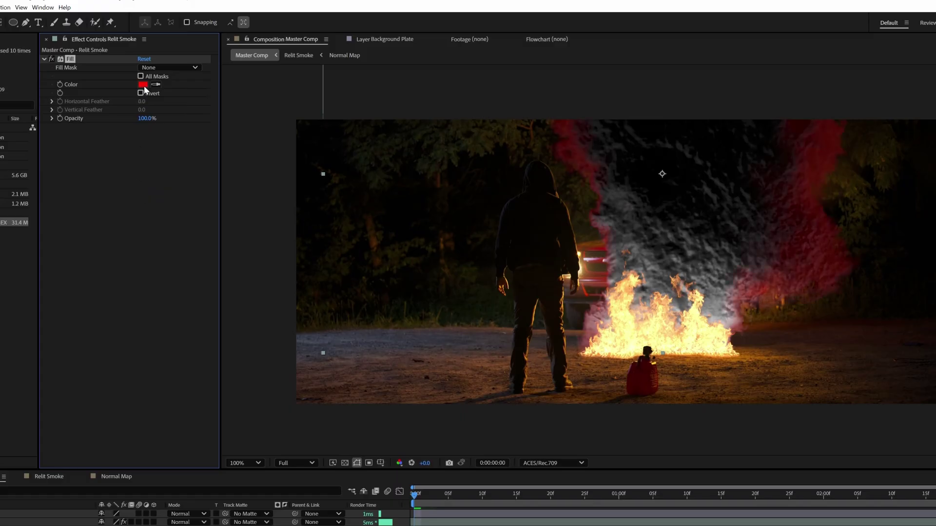
pyautogui.click(143, 85)
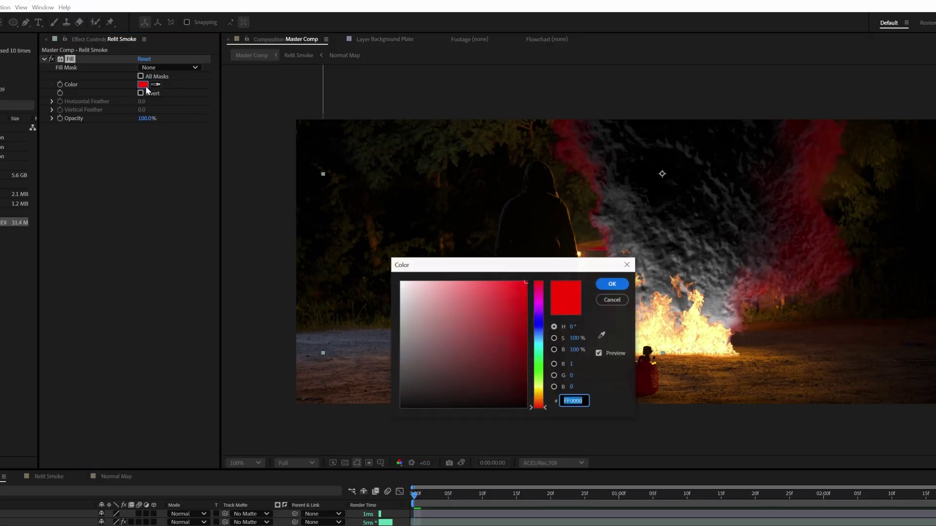
pyautogui.moveTo(484, 342); pyautogui.dragTo(563, 449)
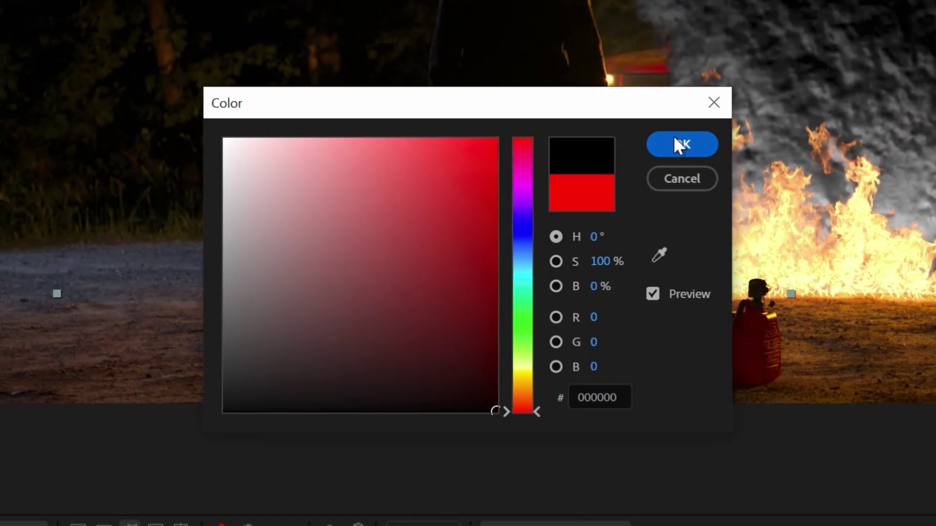
pyautogui.click(681, 144)
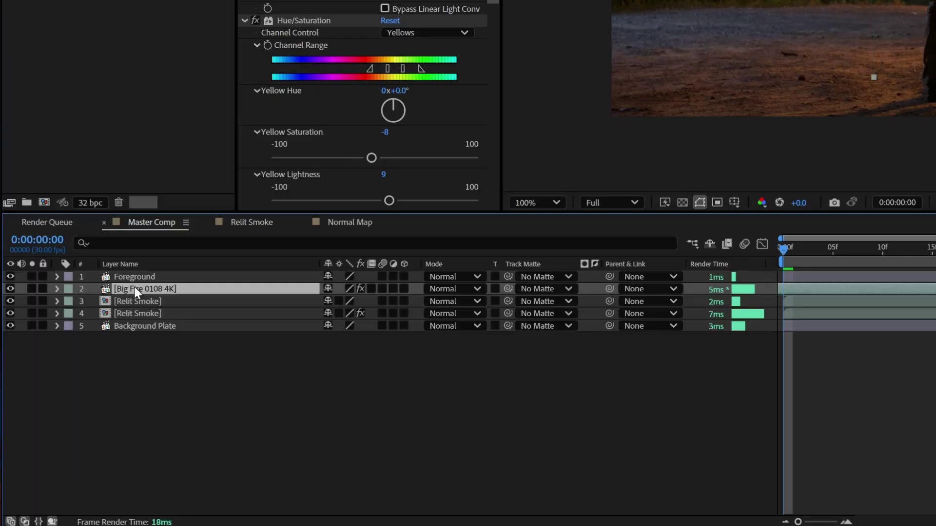
# Duplicate the Big Fire 0108 4K layer and set the Deep Glow 2 exposure on the lower copy to 0.58
pyautogui.hotkey('ctrl', 'd')
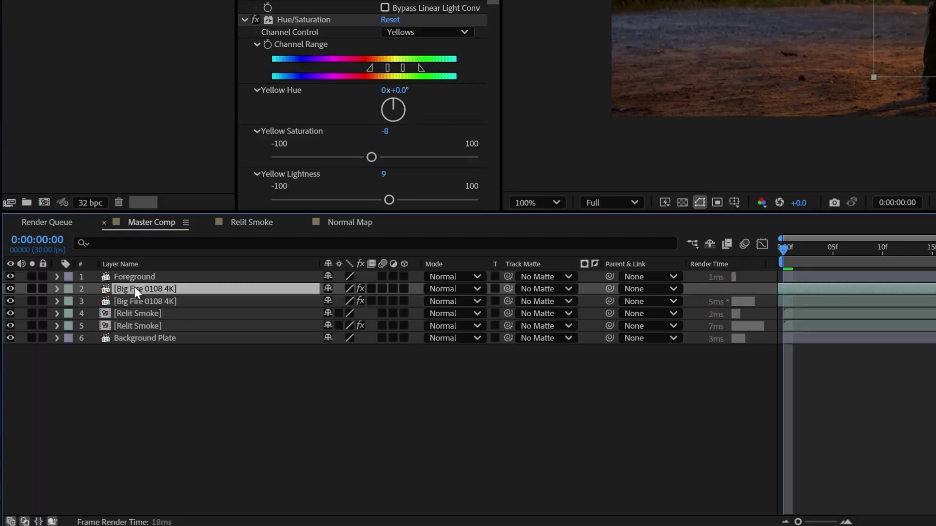
pyautogui.click(137, 300)
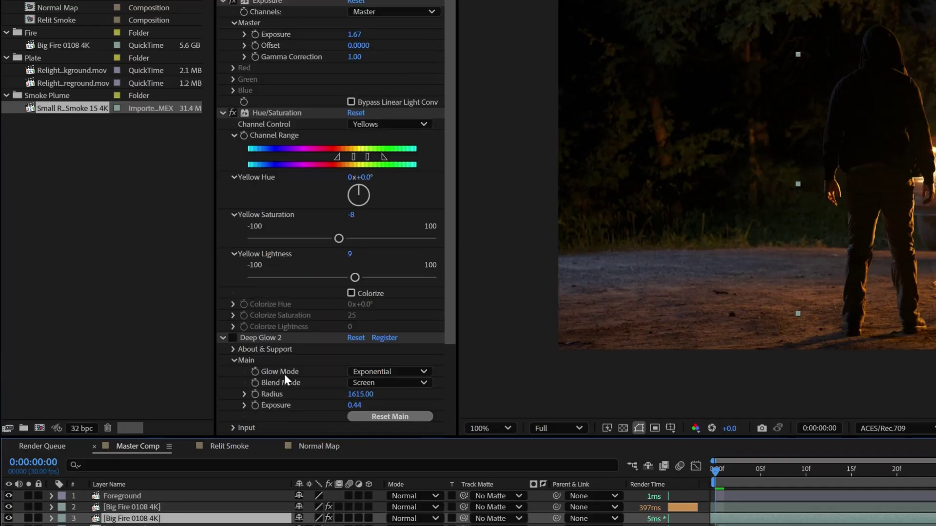
pyautogui.scroll(-1, 285, 374)
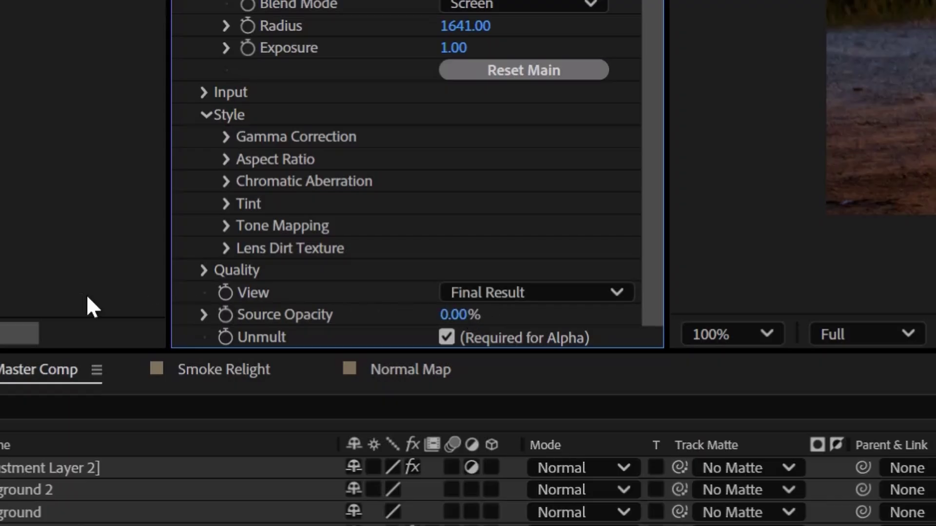
pyautogui.moveTo(453, 48); pyautogui.dragTo(402, 53)
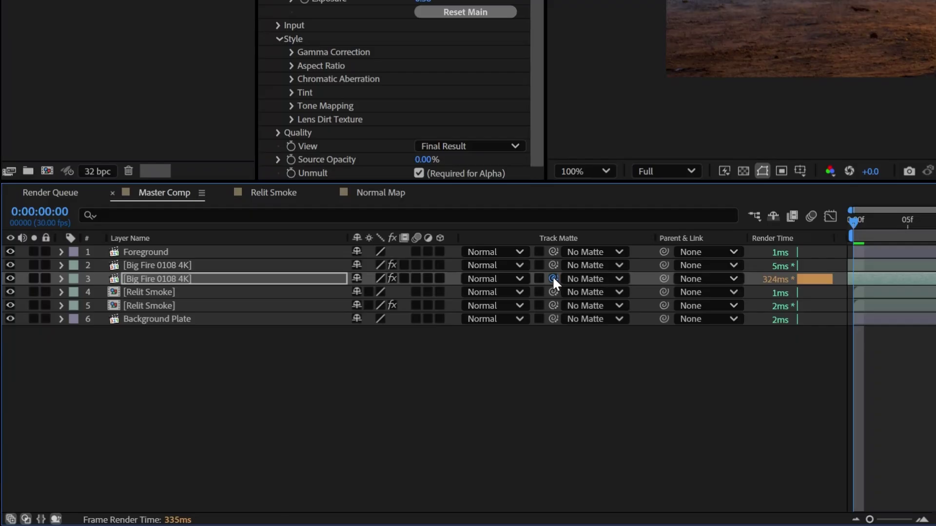
# Use the upper Relit Smoke layer as a luma track matte for the lower Big Fire 0108 4K copy
pyautogui.moveTo(553, 278); pyautogui.dragTo(171, 300)
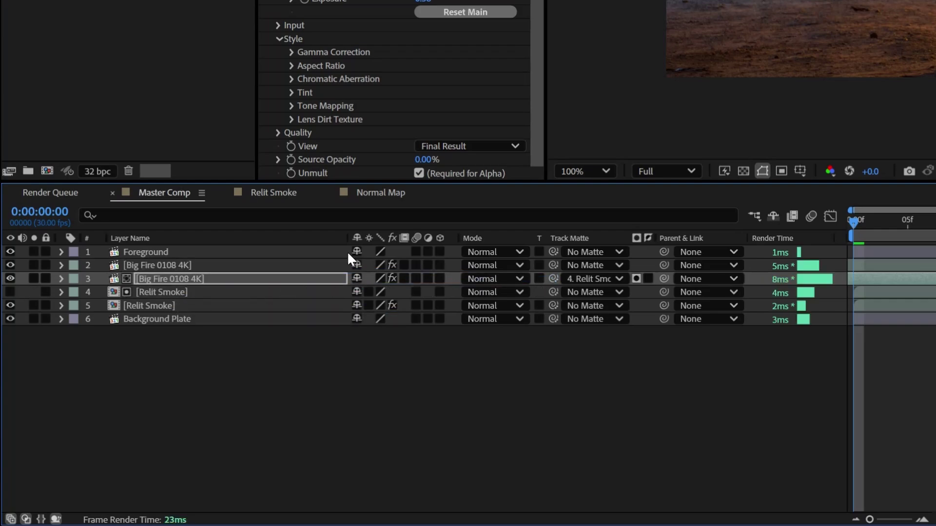
pyautogui.click(636, 278)
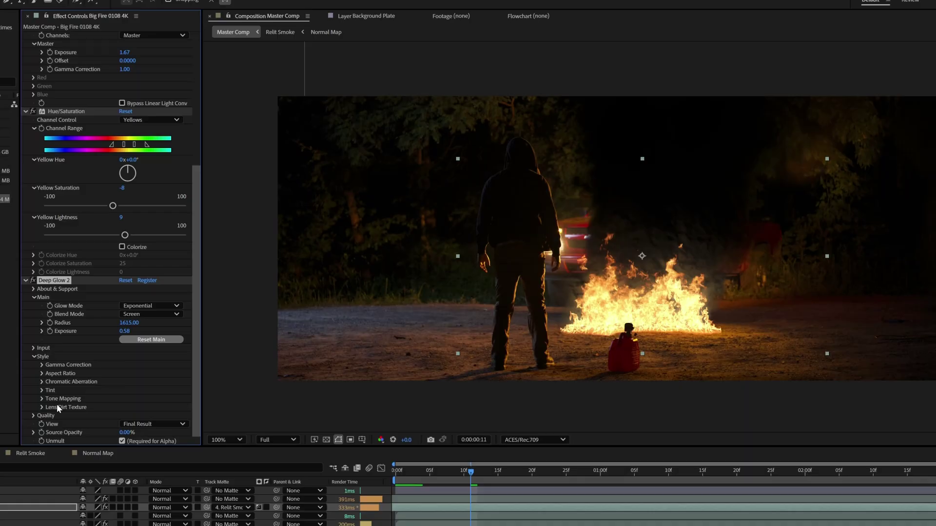
pyautogui.scroll(-4, 699, 328)
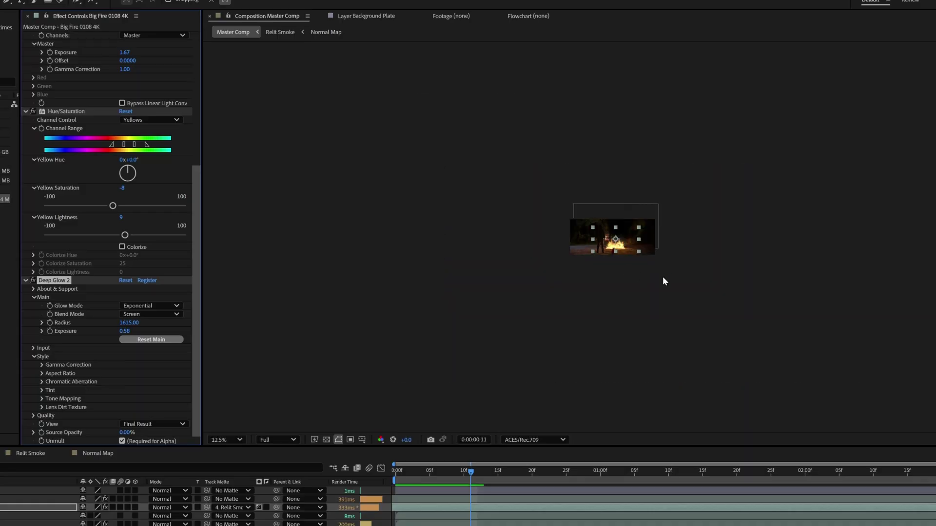
pyautogui.press('.')
pyautogui.press('.')
pyautogui.press('.')
pyautogui.press('.')
pyautogui.press('.')
pyautogui.press('.')
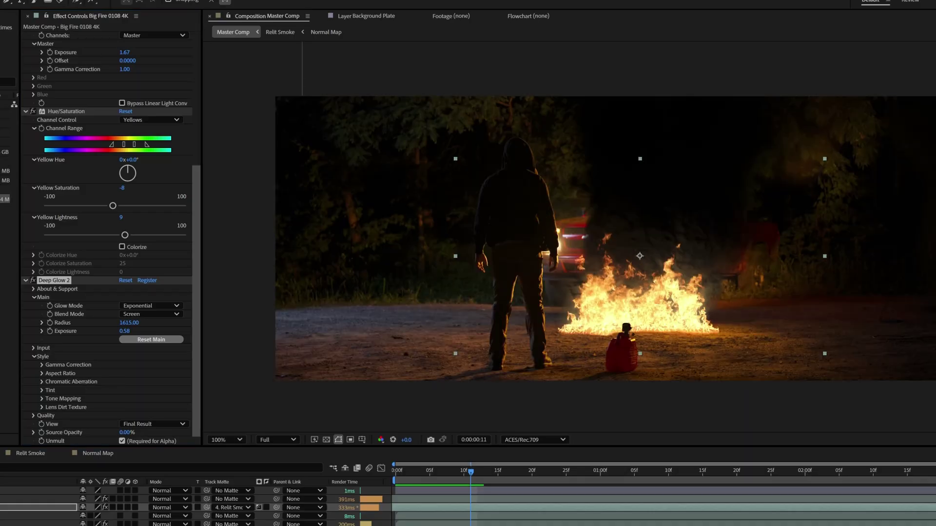
# Shape the RGB curve on the Relit Smoke matte layer with raised highlights and slightly lifted shadows, and return to the first frame
pyautogui.hotkey('ctrl', 'Down')
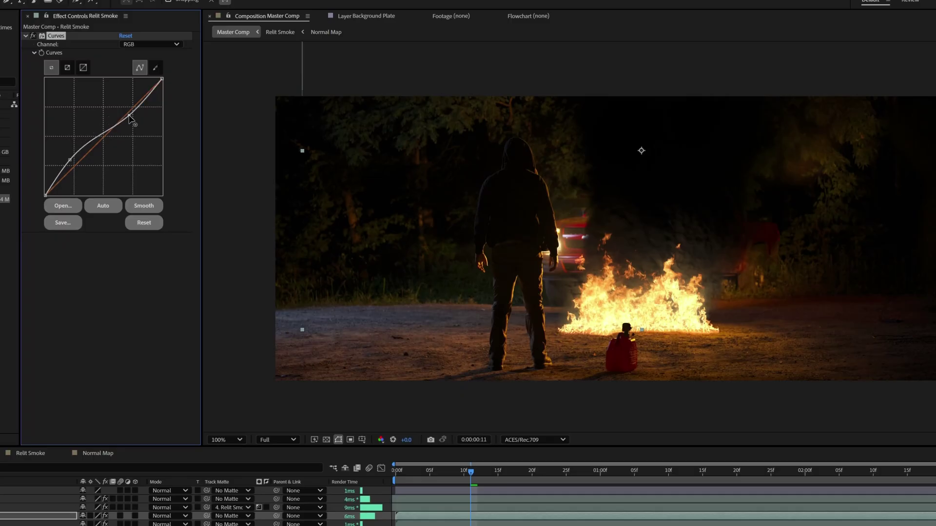
pyautogui.moveTo(122, 102)
pyautogui.mouseDown()
pyautogui.moveTo(139, 156)
pyautogui.moveTo(122, 109)
pyautogui.mouseUp()
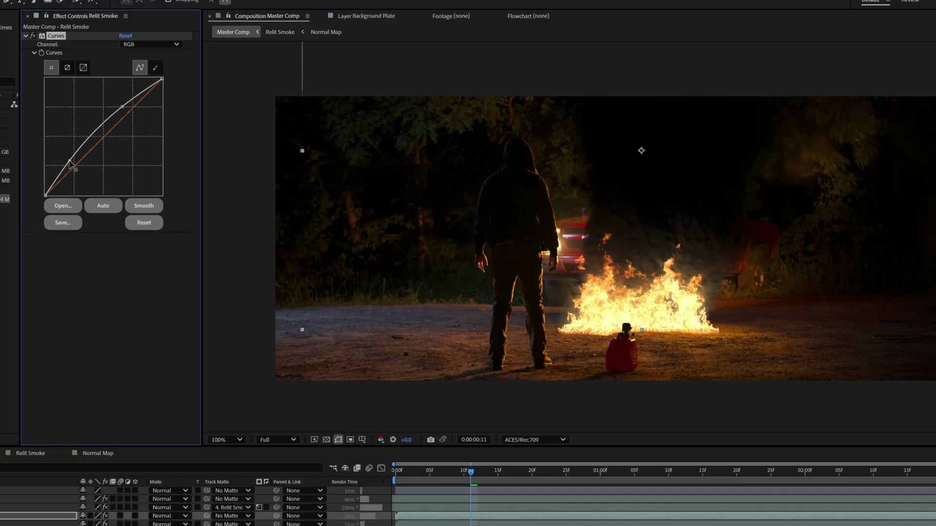
pyautogui.moveTo(91, 183); pyautogui.dragTo(75, 167)
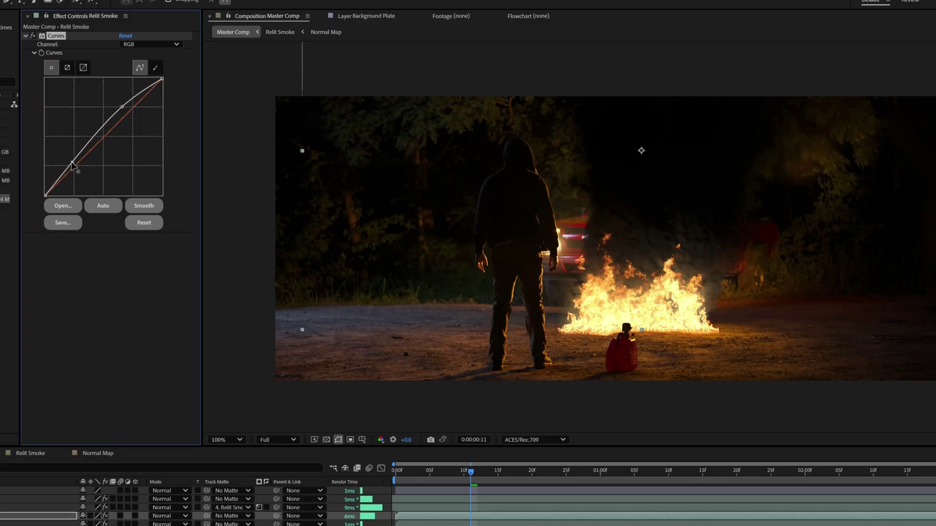
pyautogui.moveTo(472, 474); pyautogui.dragTo(394, 483)
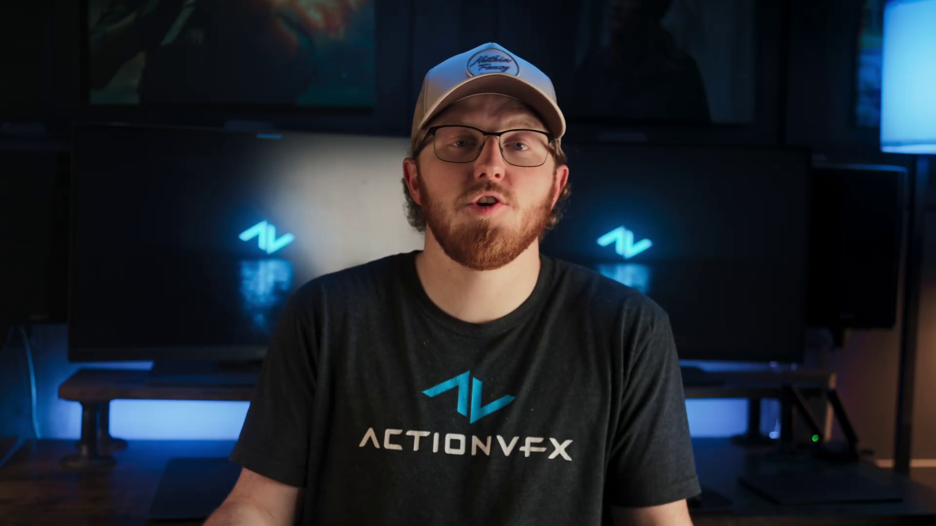